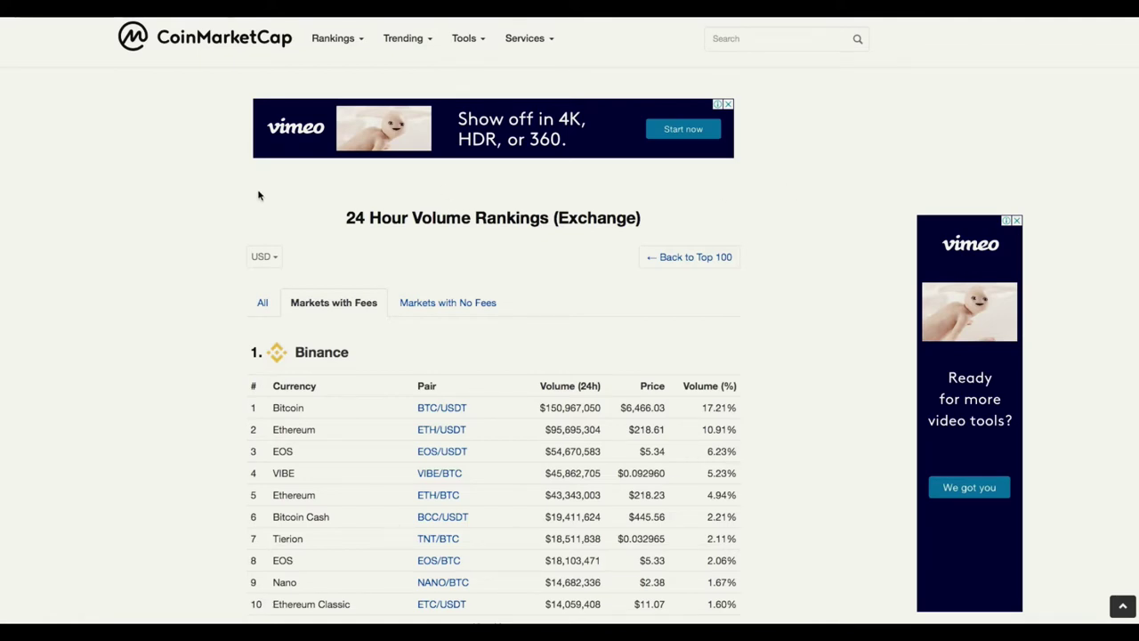
- Follow the top-ranked Binance link from CoinMarketCap's 24 Hour Volume Rankings
click(345, 356)
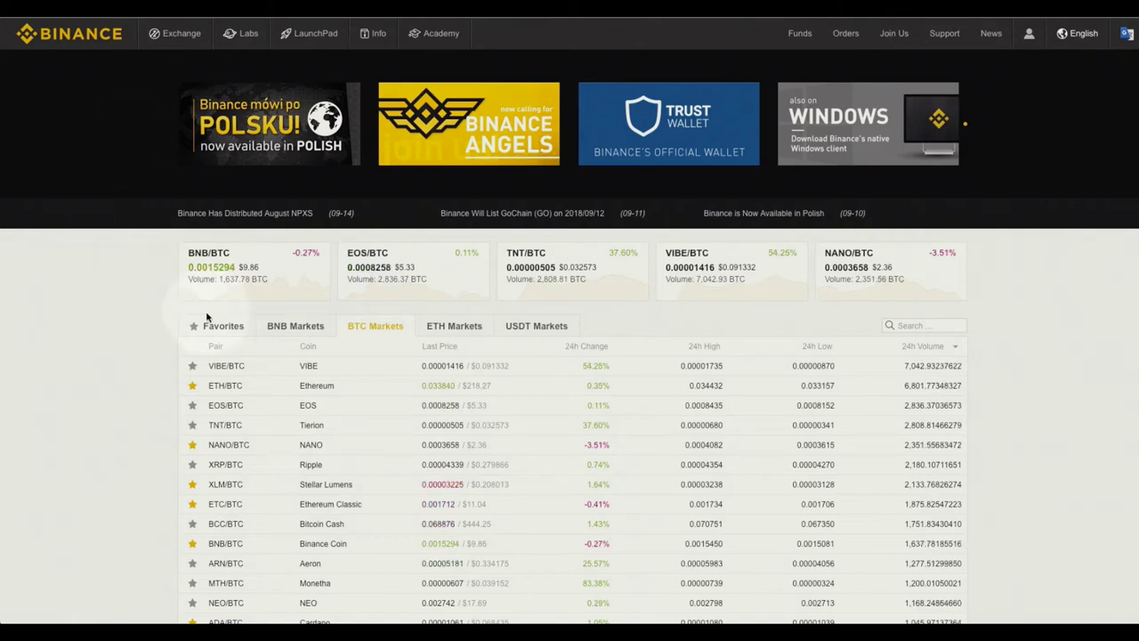
- Browse the BTC Markets list, return to the top, and filter it to Favorites pairs
scroll(131, 385, down, 1)
scroll(130, 382, down, 10)
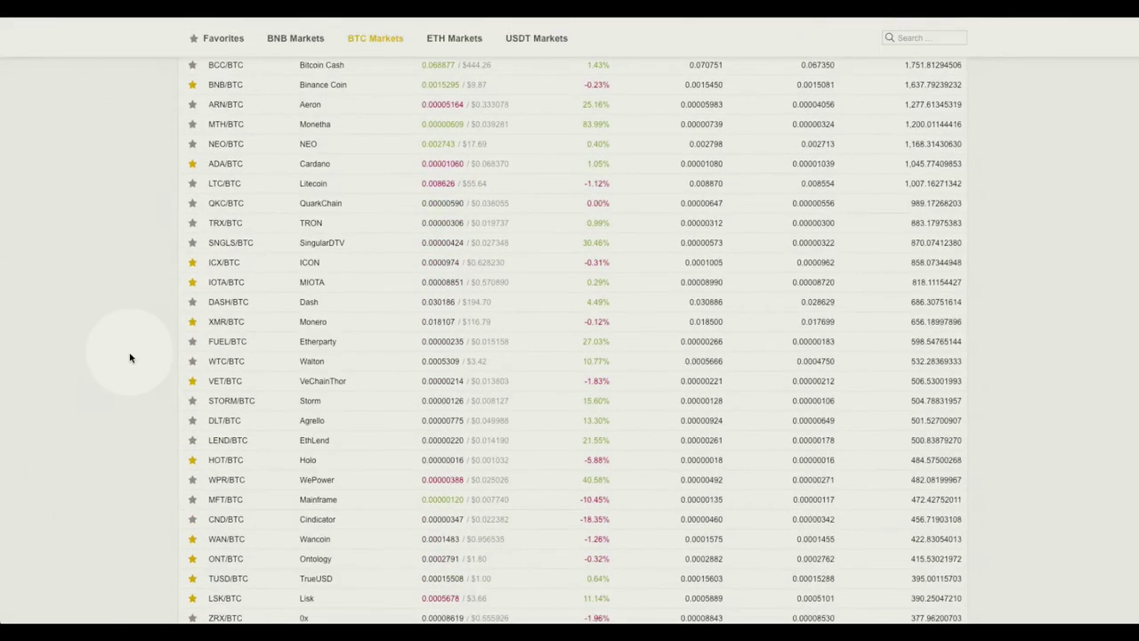
scroll(131, 357, down, 12)
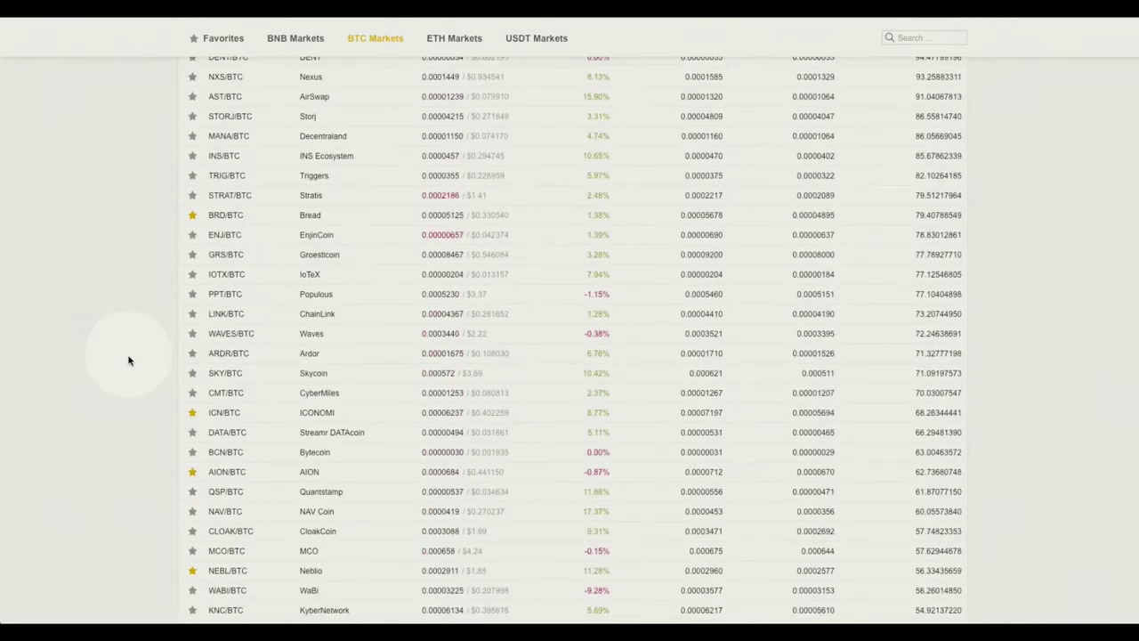
key(Home)
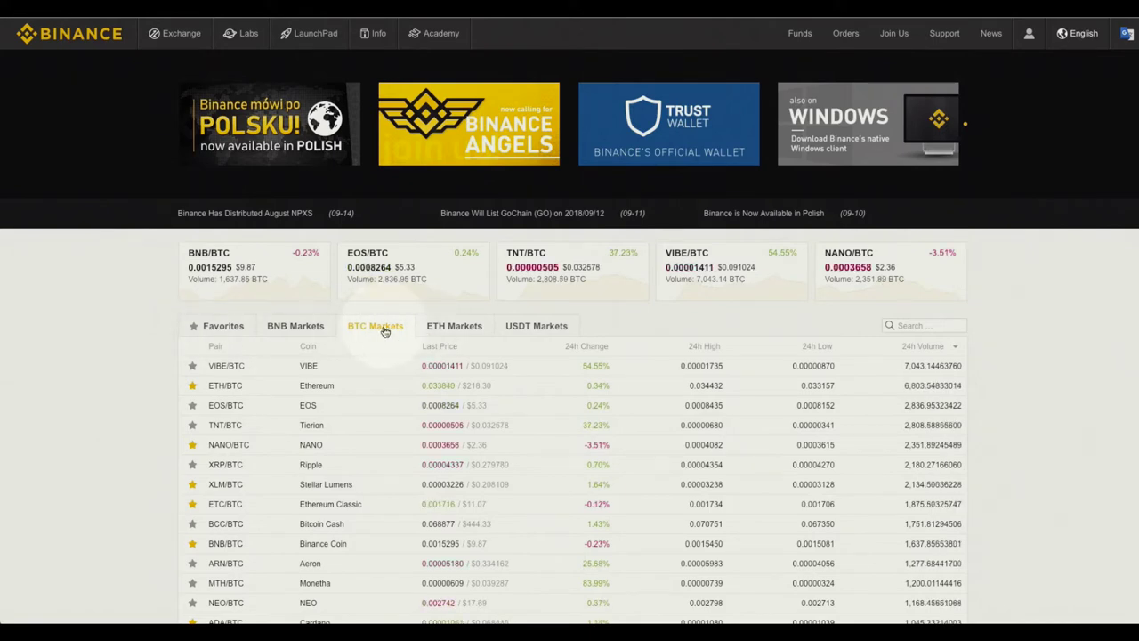
mouse_move(164, 36)
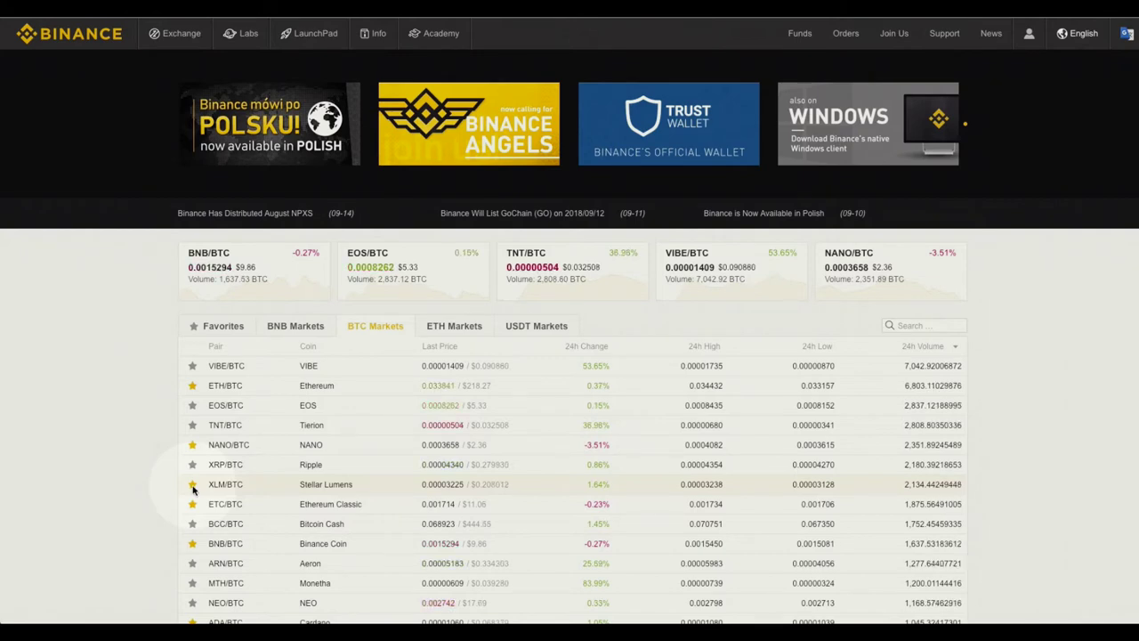
click(225, 328)
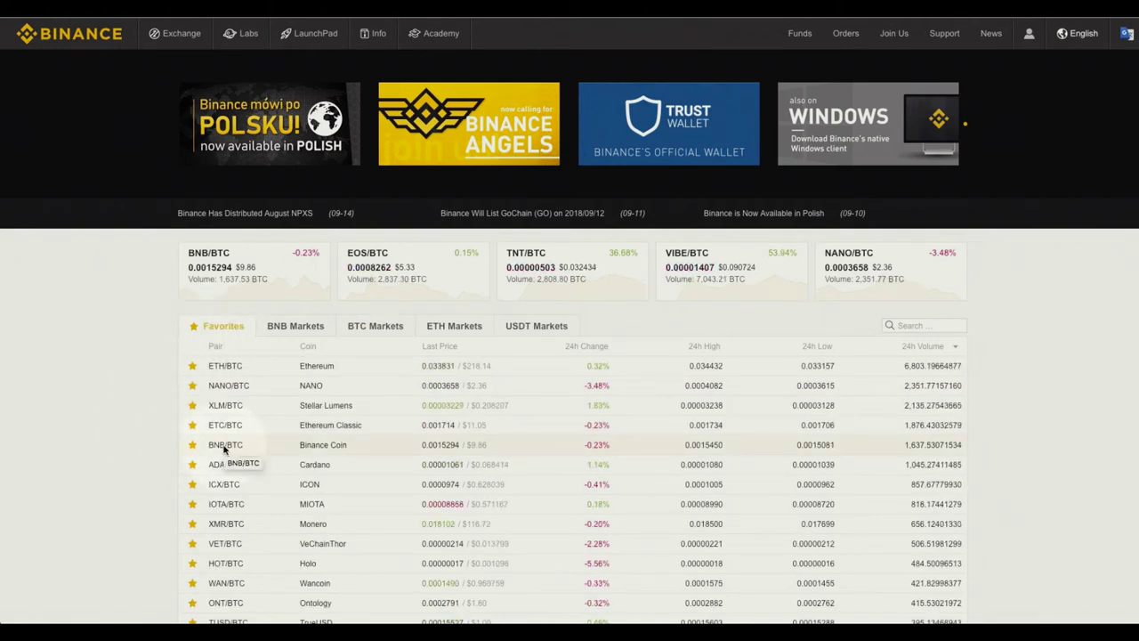
- Open the BNB/BTC pair from the Favorites list
click(224, 449)
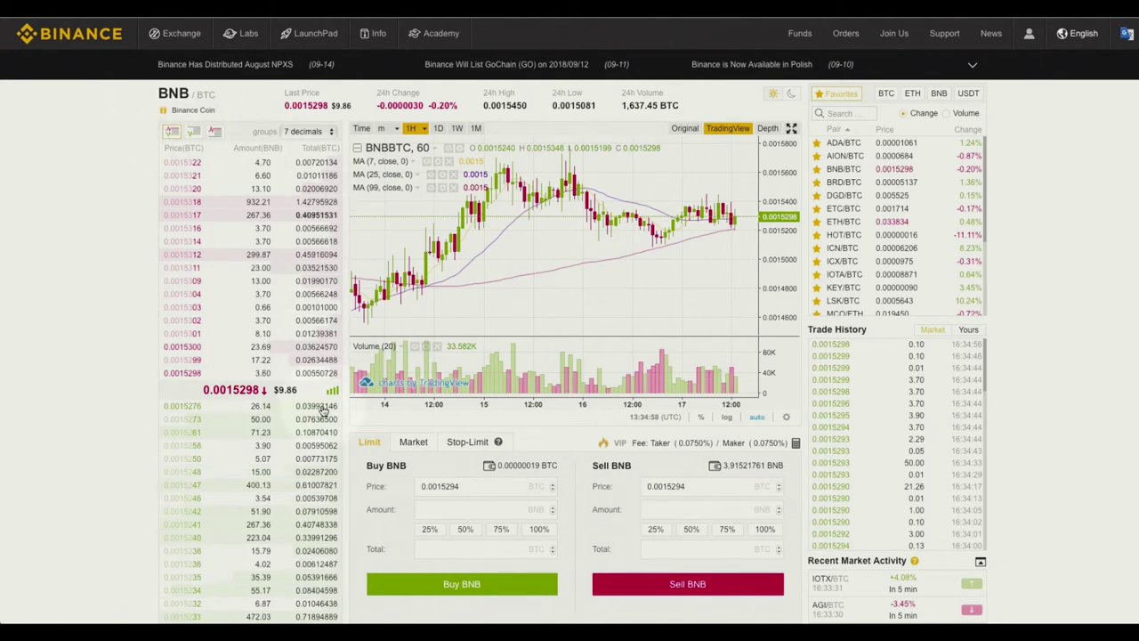
- Copy the 0.0015309 ask price from the order book into the order form
scroll(85, 305, down, 1)
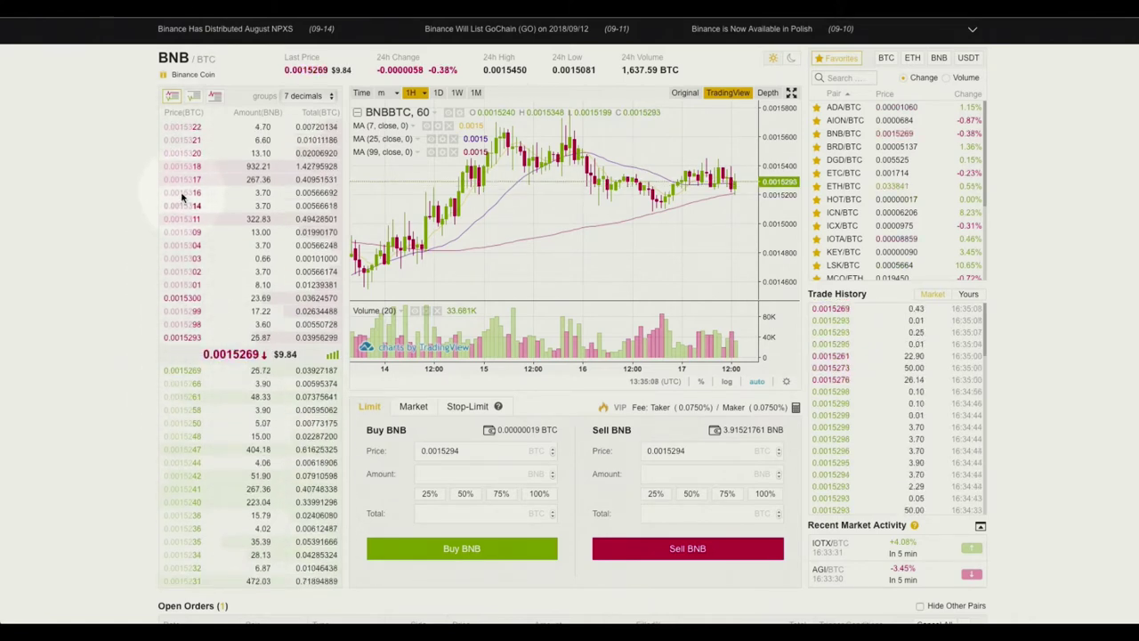
click(183, 234)
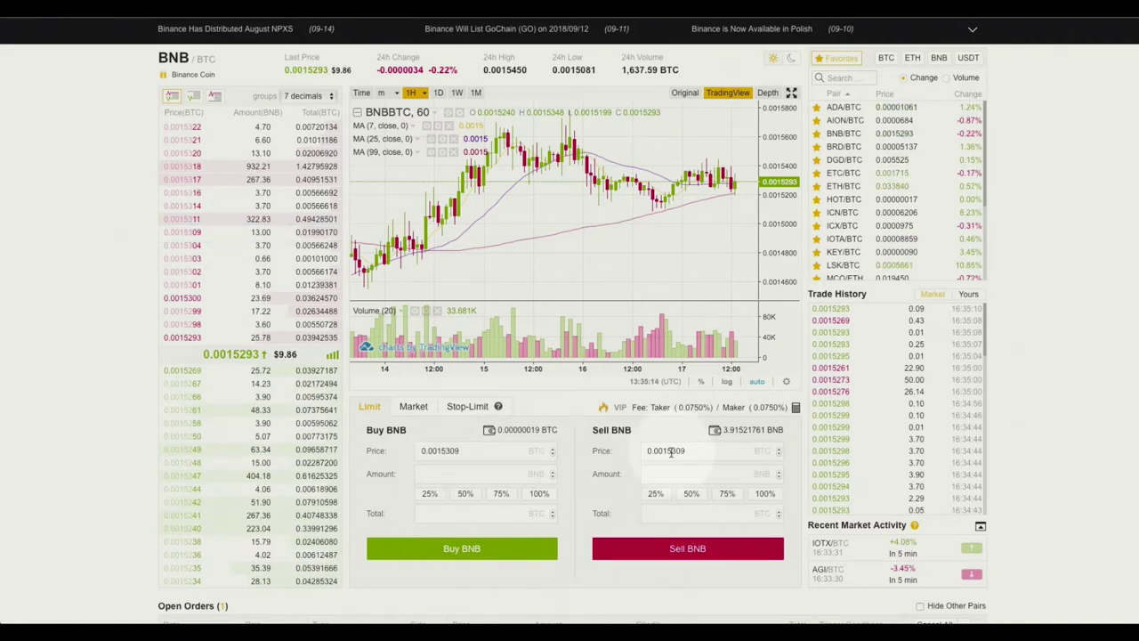
drag(460, 451, 449, 451)
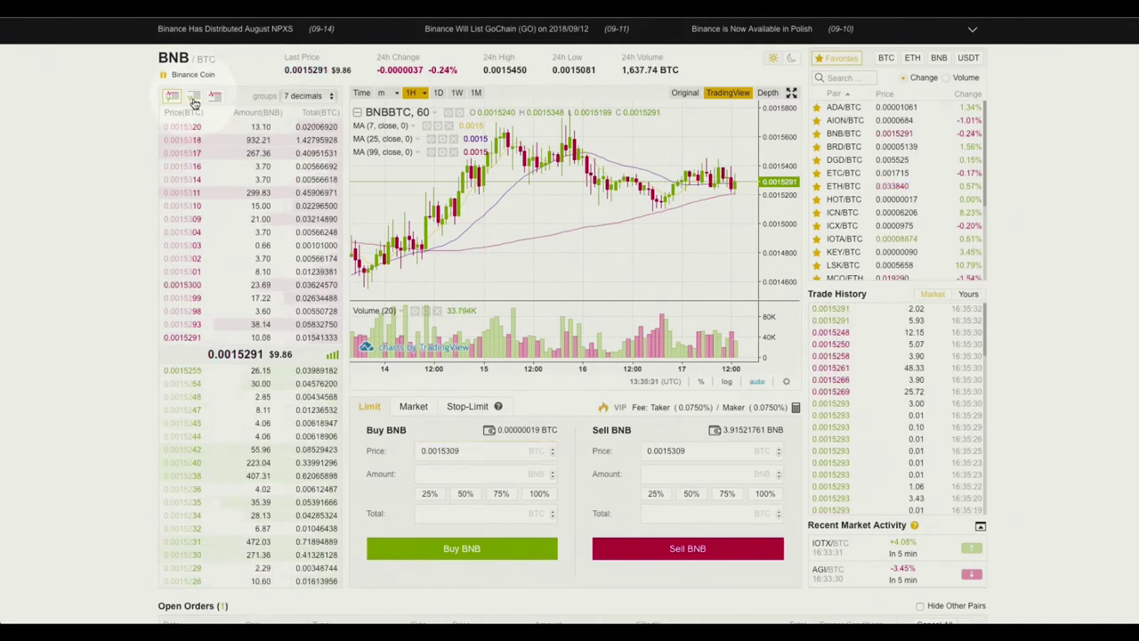
click(194, 98)
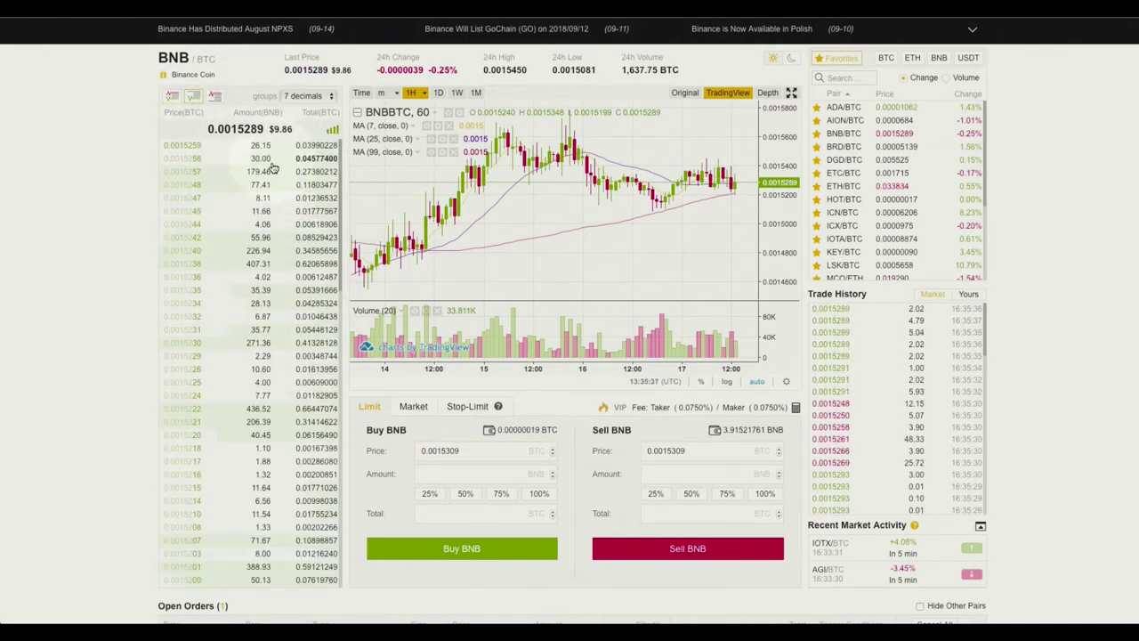
scroll(272, 169, up, 1)
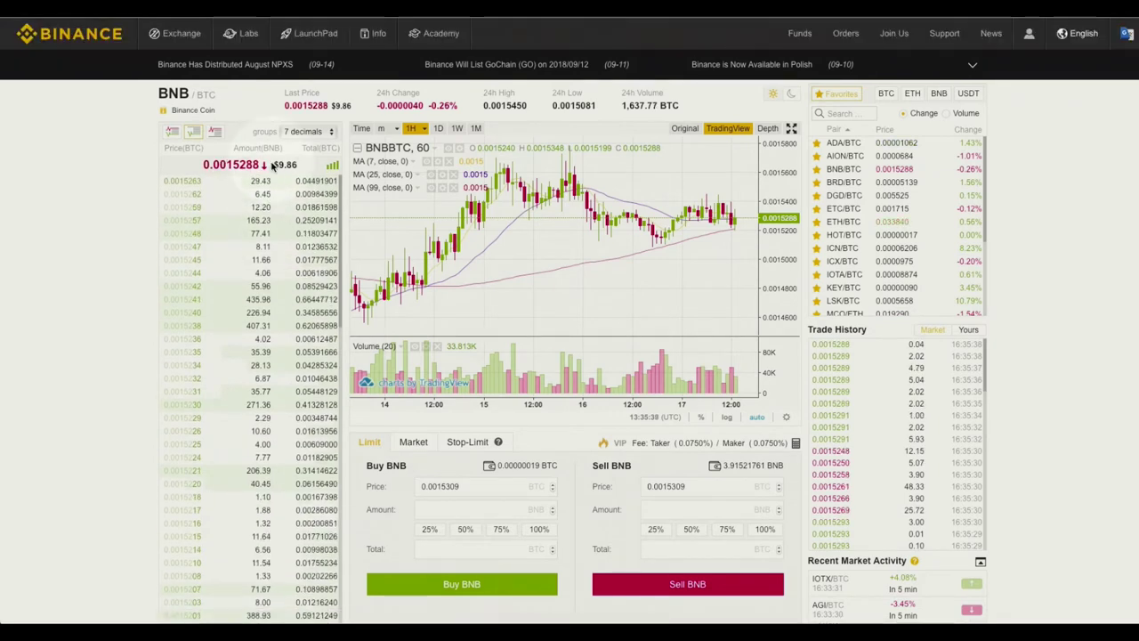
scroll(130, 170, down, 1)
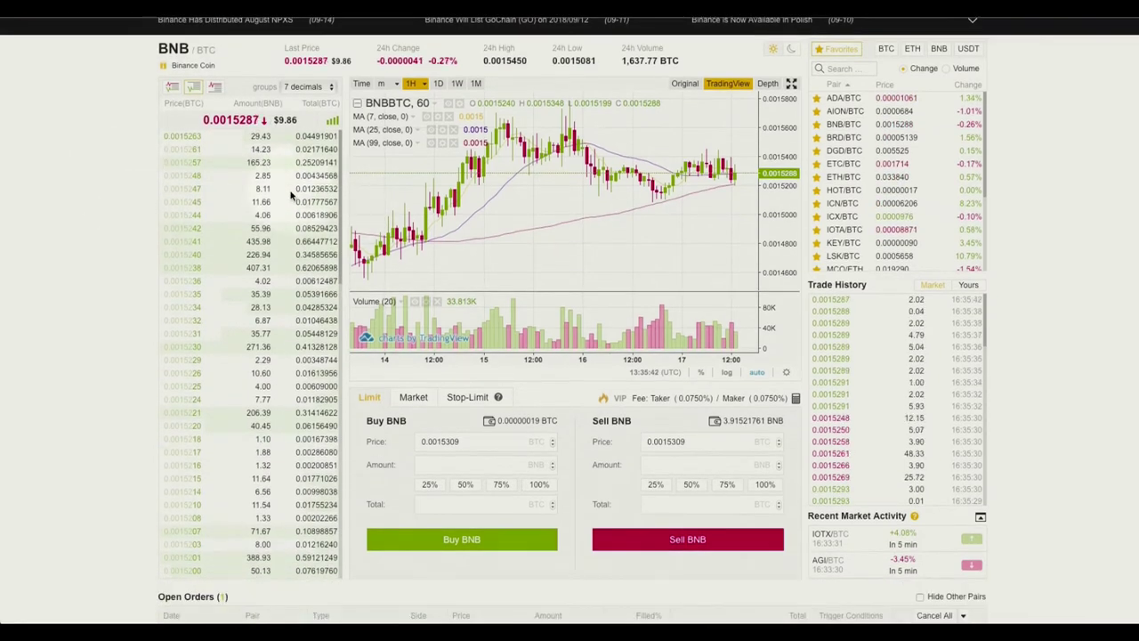
scroll(286, 221, down, 1)
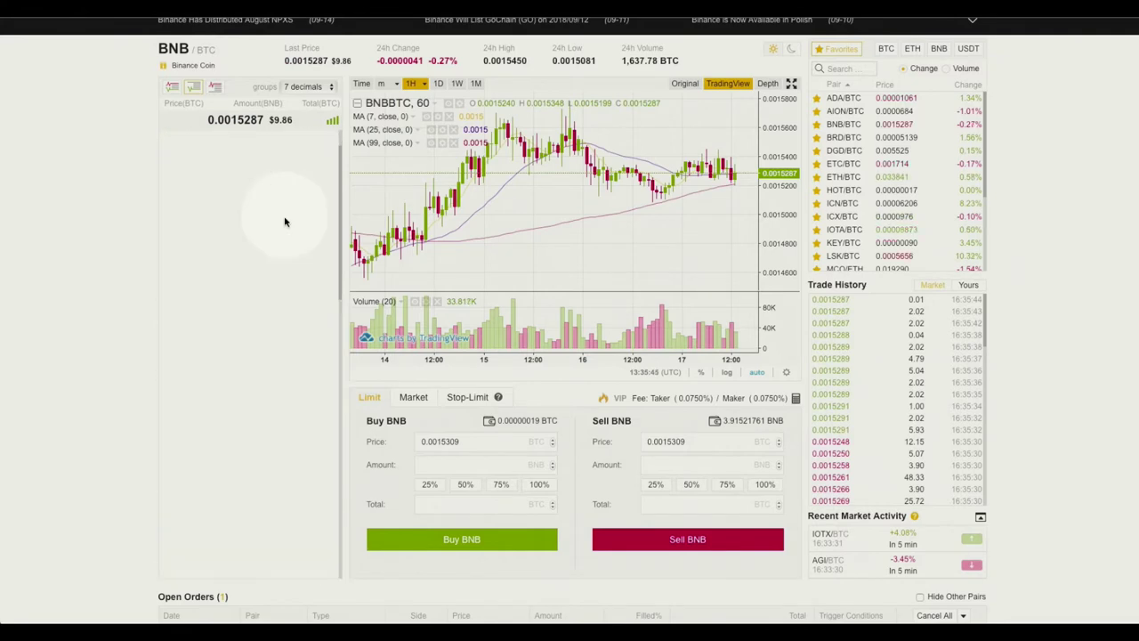
scroll(285, 221, down, 1)
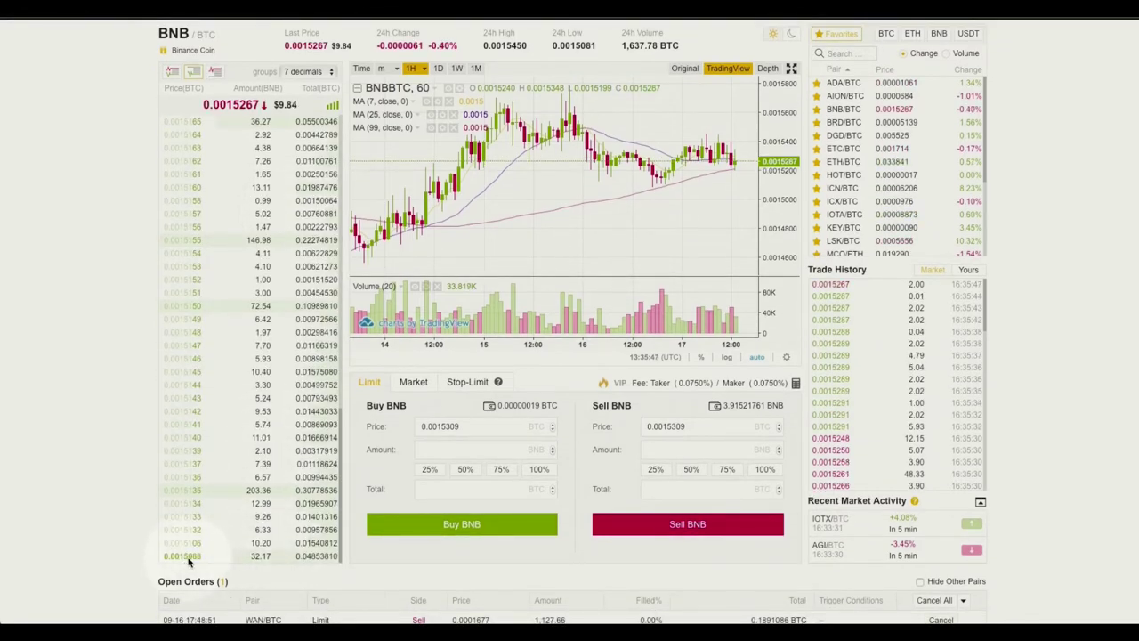
scroll(265, 470, down, 5)
scroll(94, 247, up, 5)
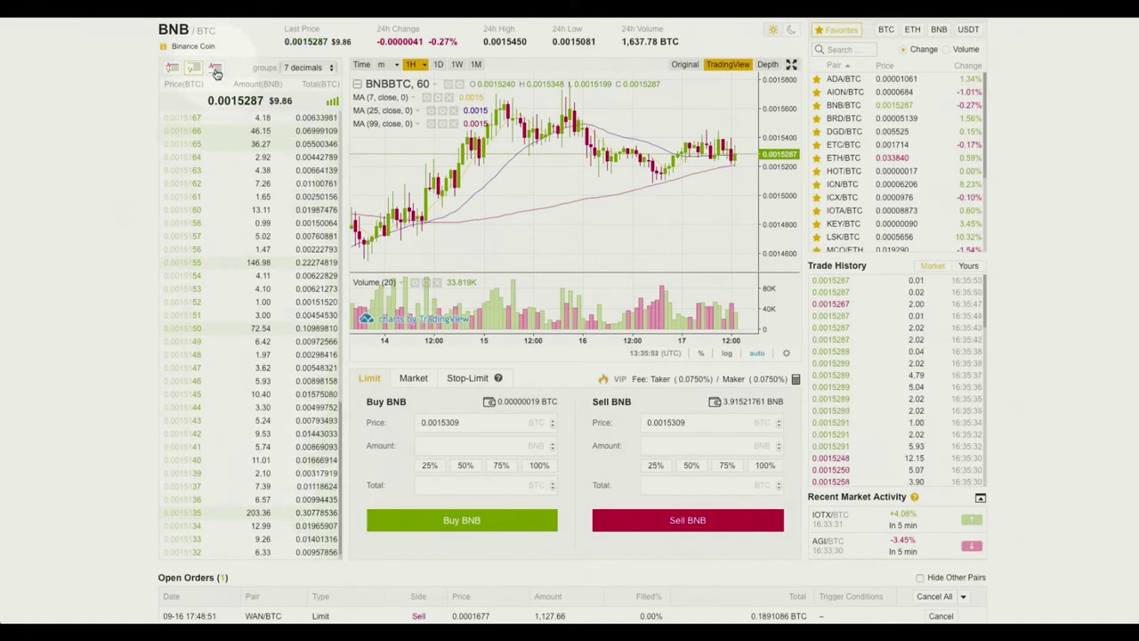
click(215, 70)
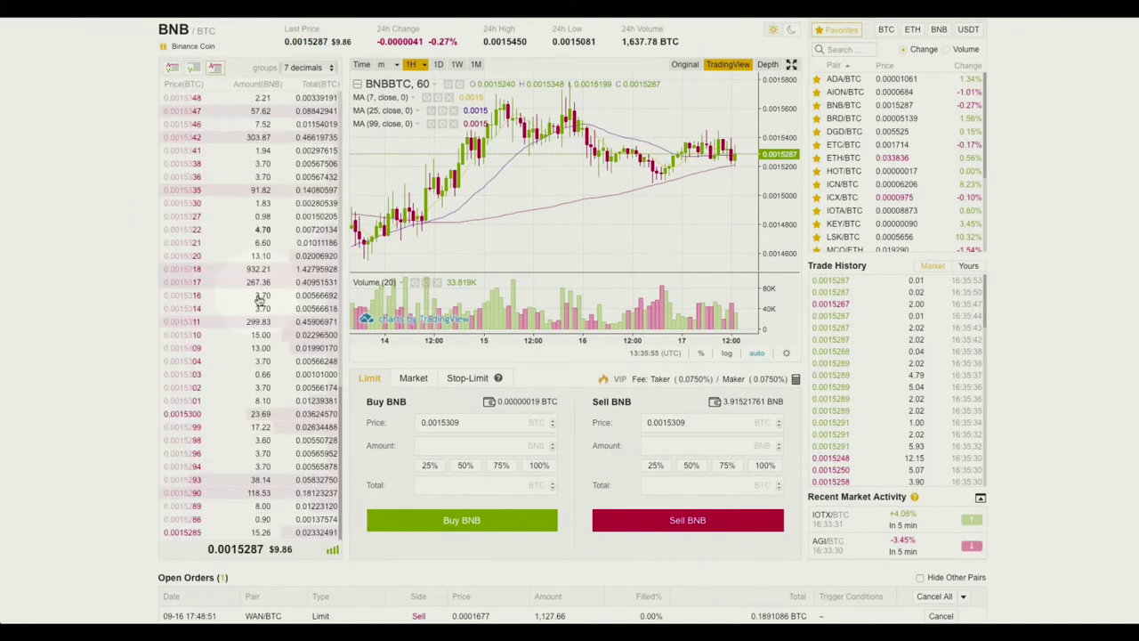
click(172, 70)
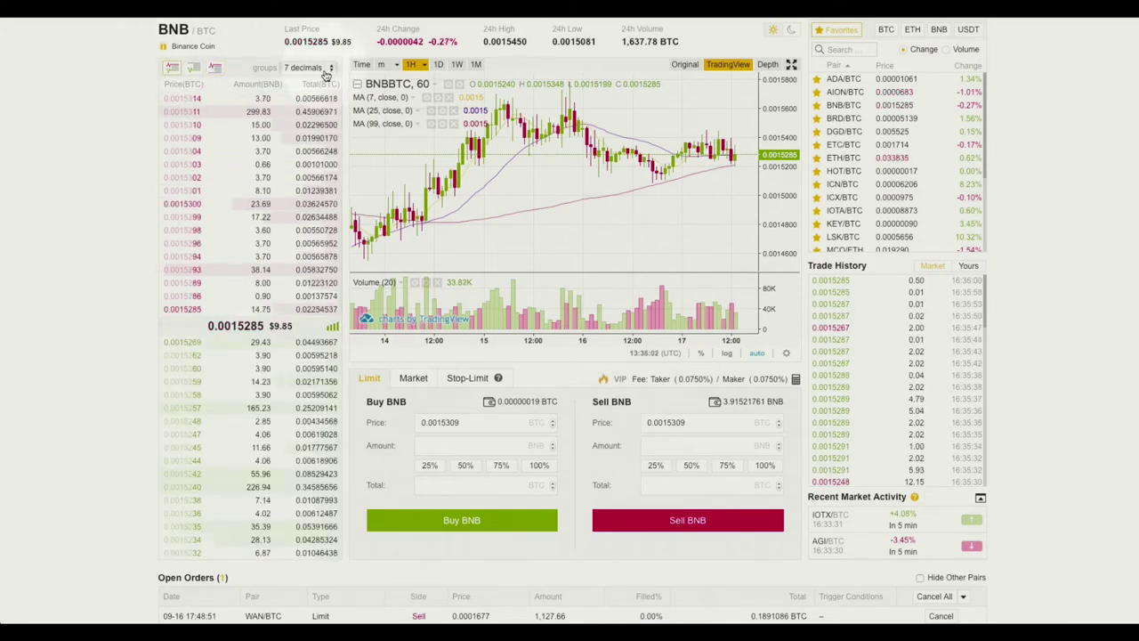
click(320, 70)
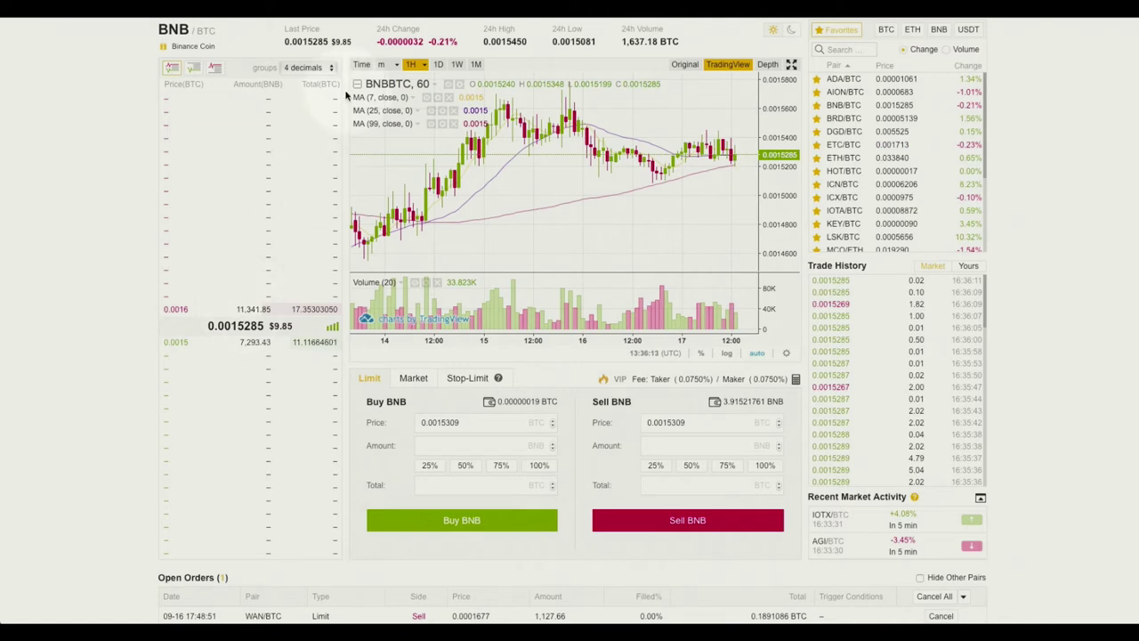
click(307, 68)
click(313, 117)
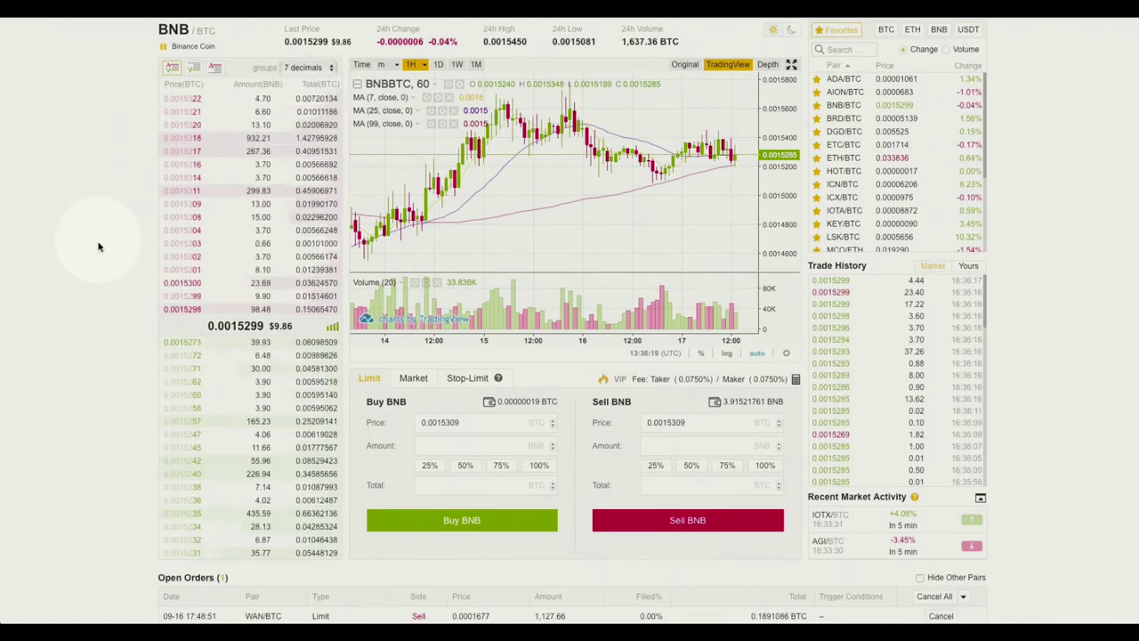
scroll(100, 243, up, 1)
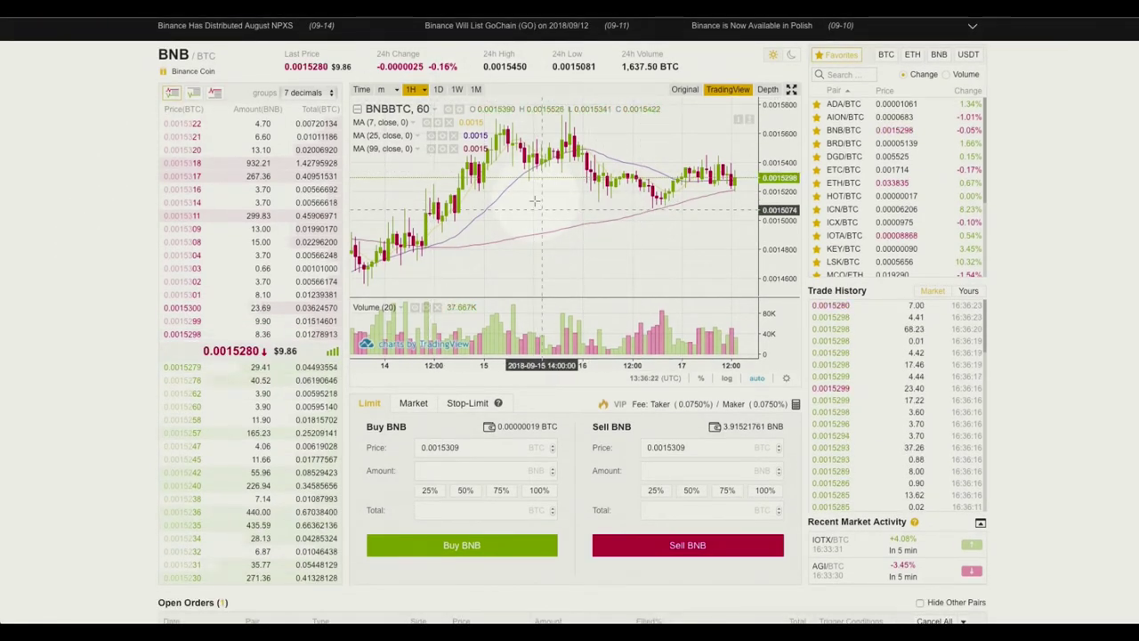
- Change the MA(7) moving average length to 50
click(438, 124)
click(461, 192)
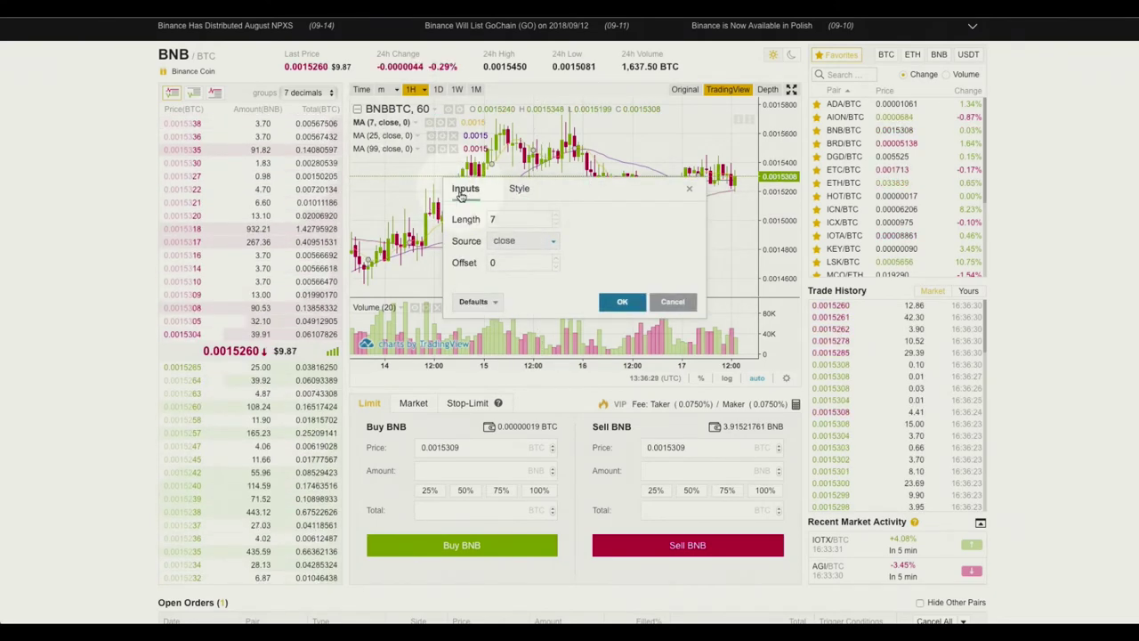
click(490, 220)
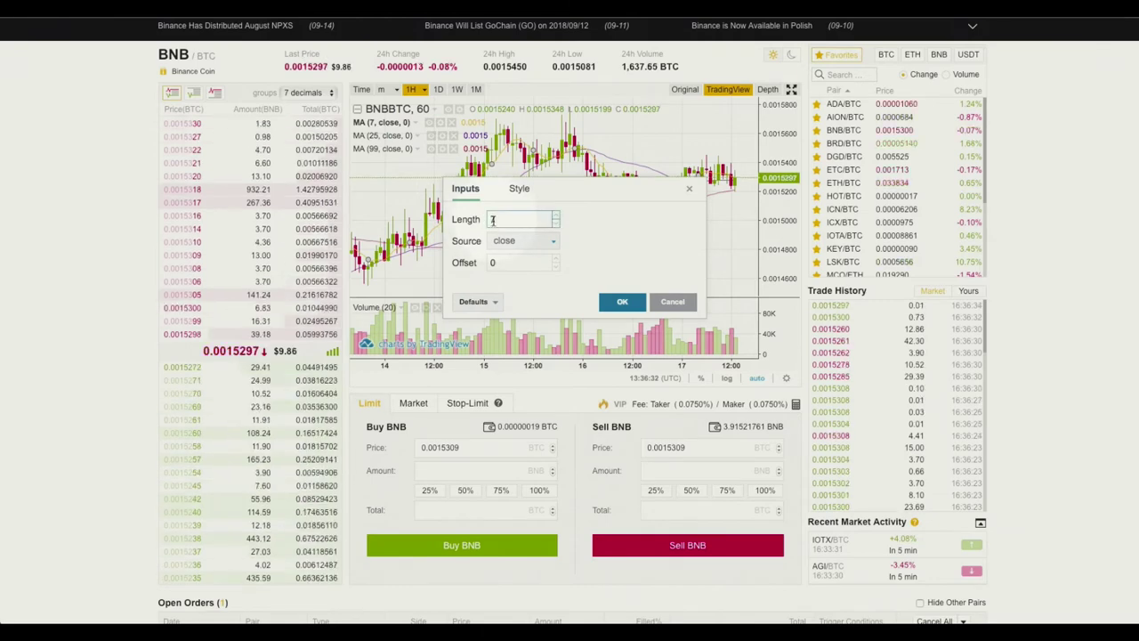
key(BackSpace)
text(50)
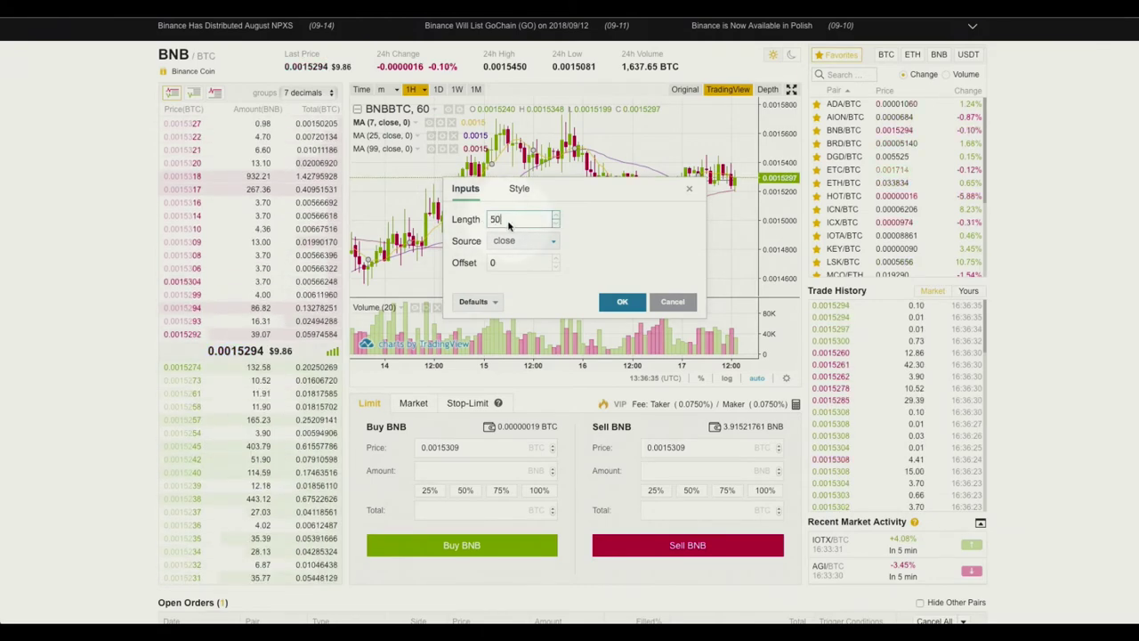
- Set the 25-period moving average length to 100 and save it as default
click(622, 302)
double_click(383, 135)
text(100)
click(476, 295)
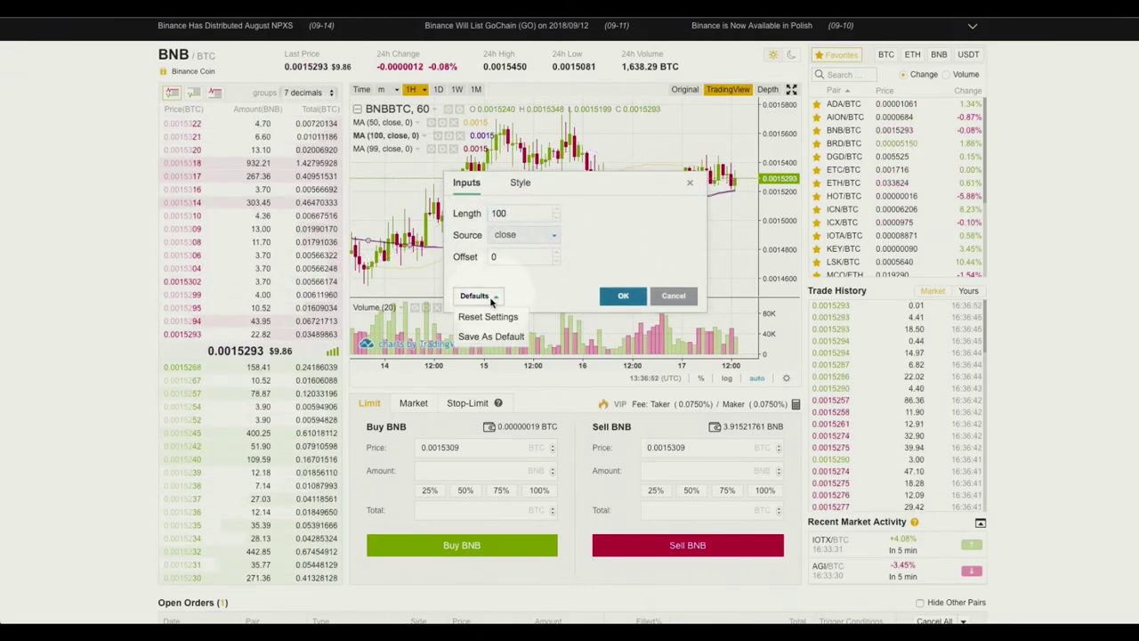
click(489, 337)
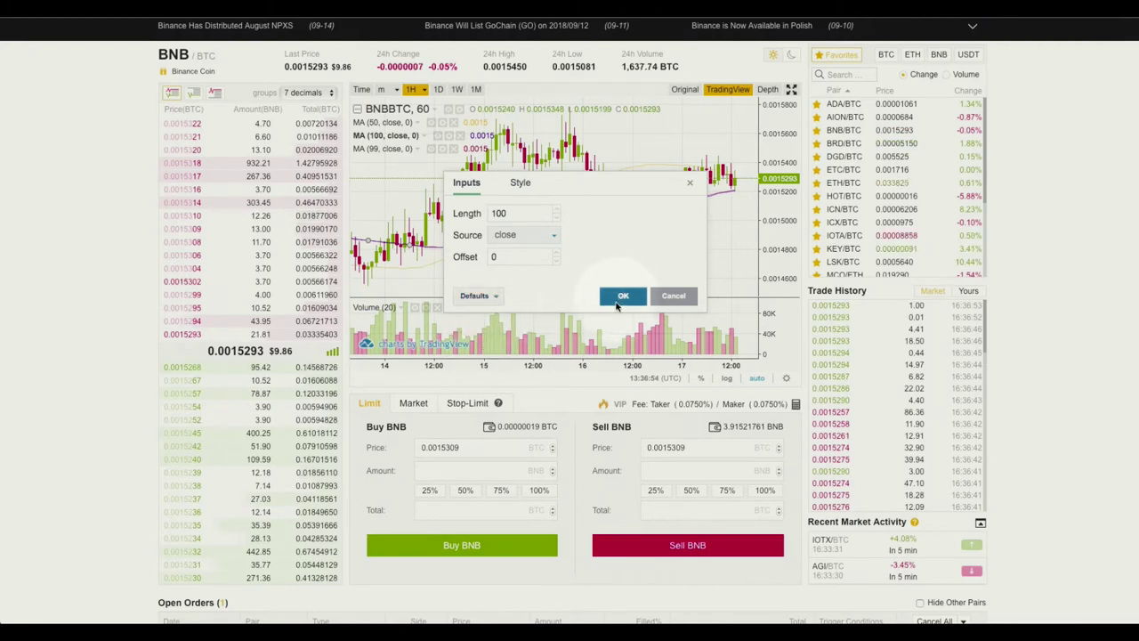
click(622, 297)
- Set the 99-period moving average length to 200 and pick its line colour
double_click(441, 151)
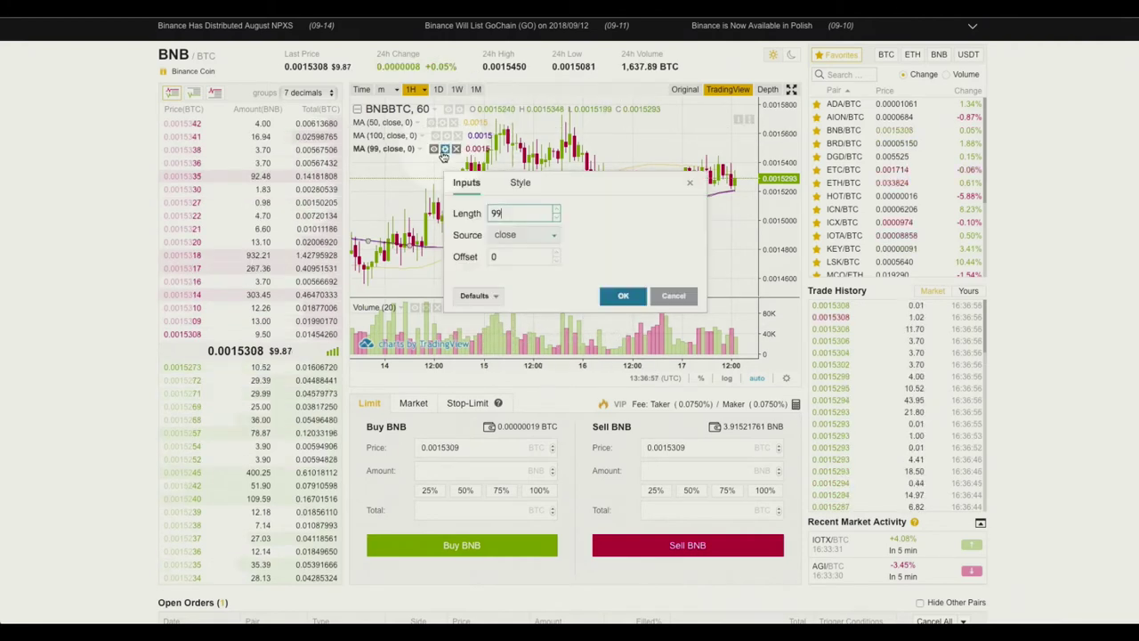
key(BackSpace)
key(BackSpace)
text(200)
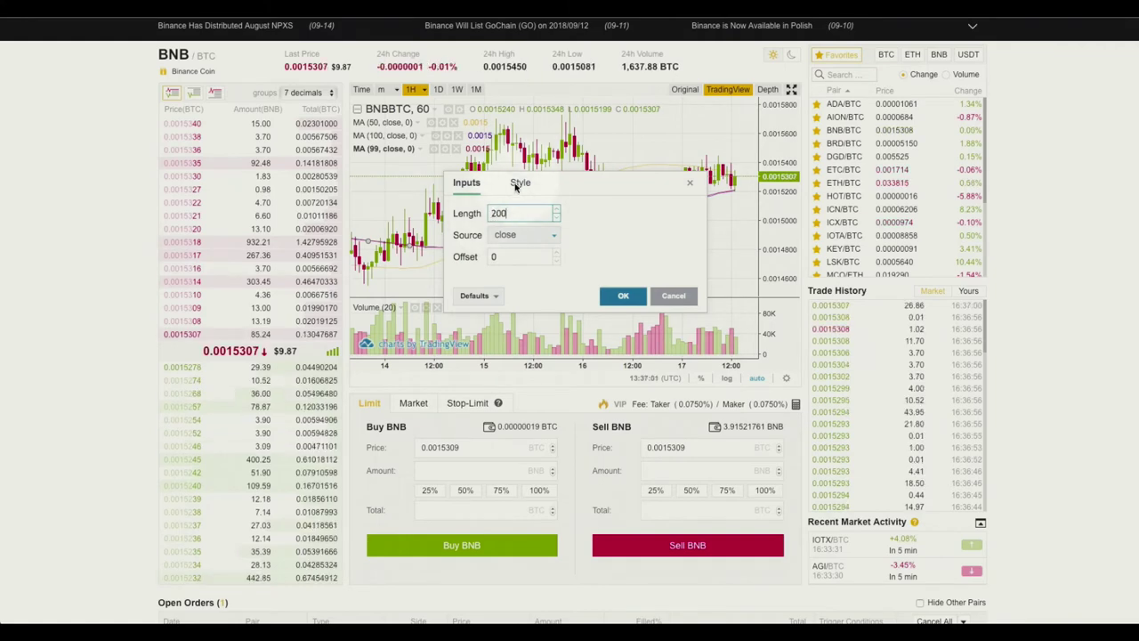
click(520, 182)
click(482, 214)
click(523, 218)
click(645, 281)
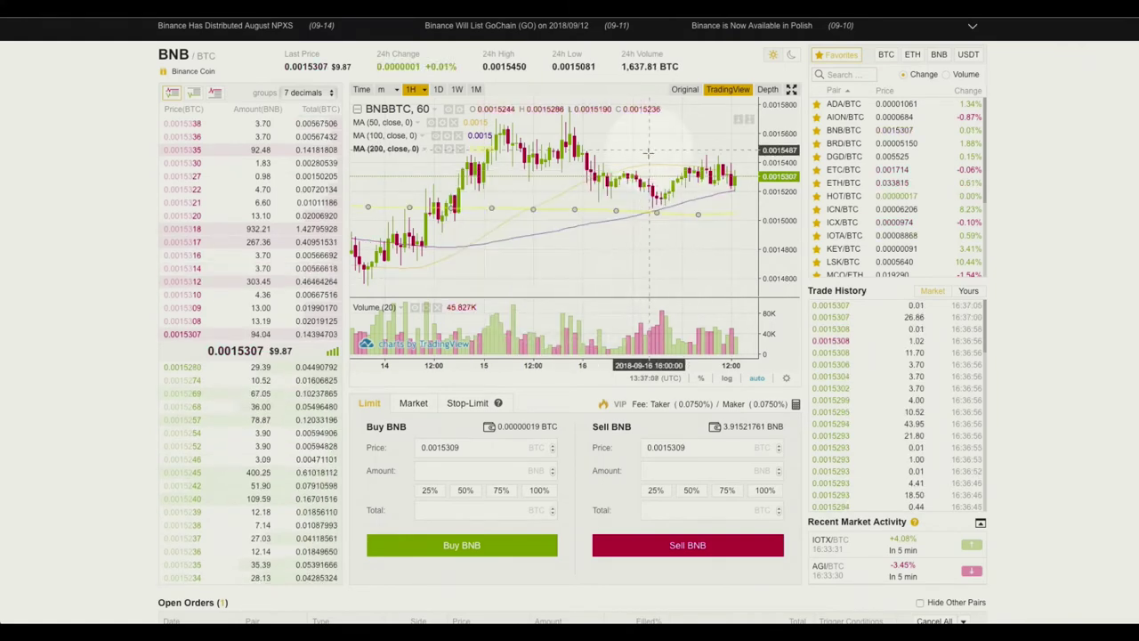
- Make the MA 50 line green
double_click(400, 122)
click(482, 219)
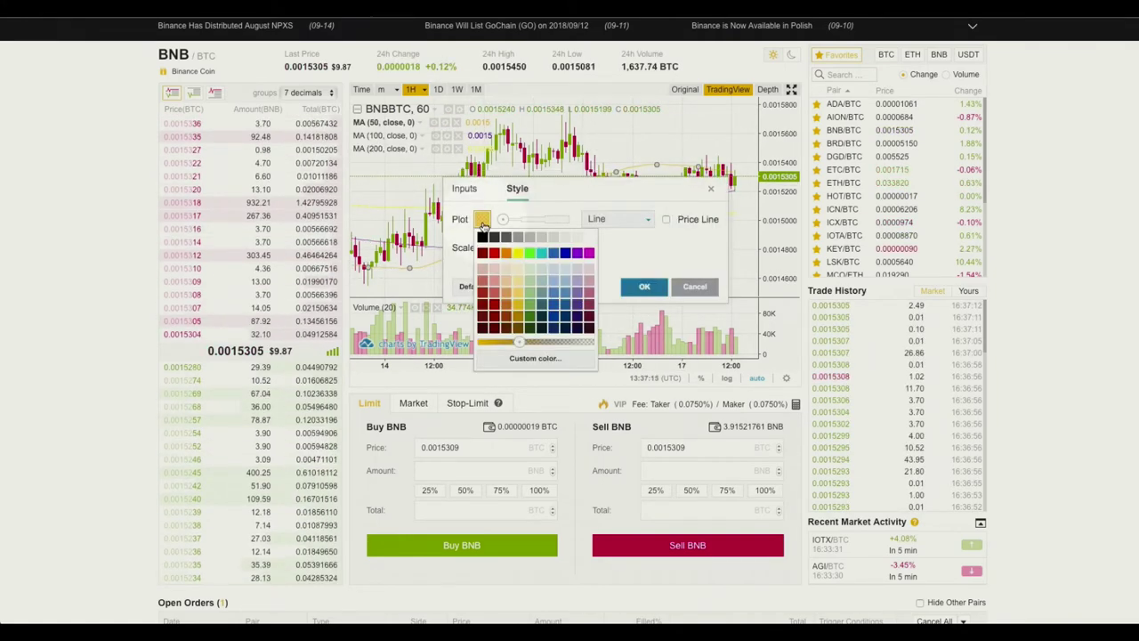
click(523, 263)
click(645, 286)
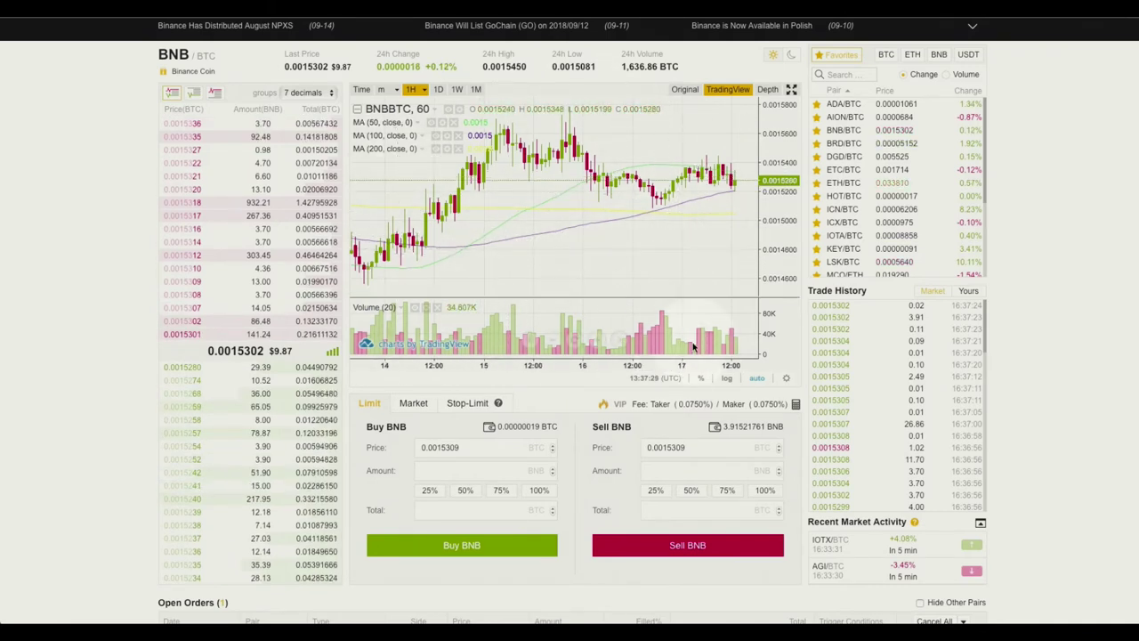
scroll(579, 232, down, 1)
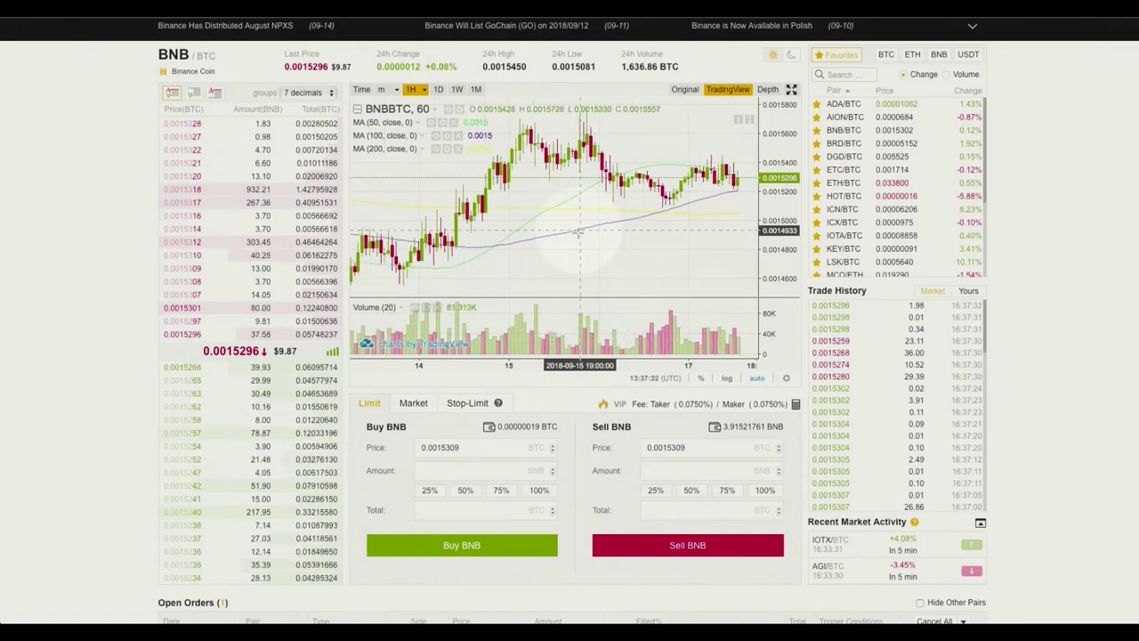
scroll(580, 233, down, 5)
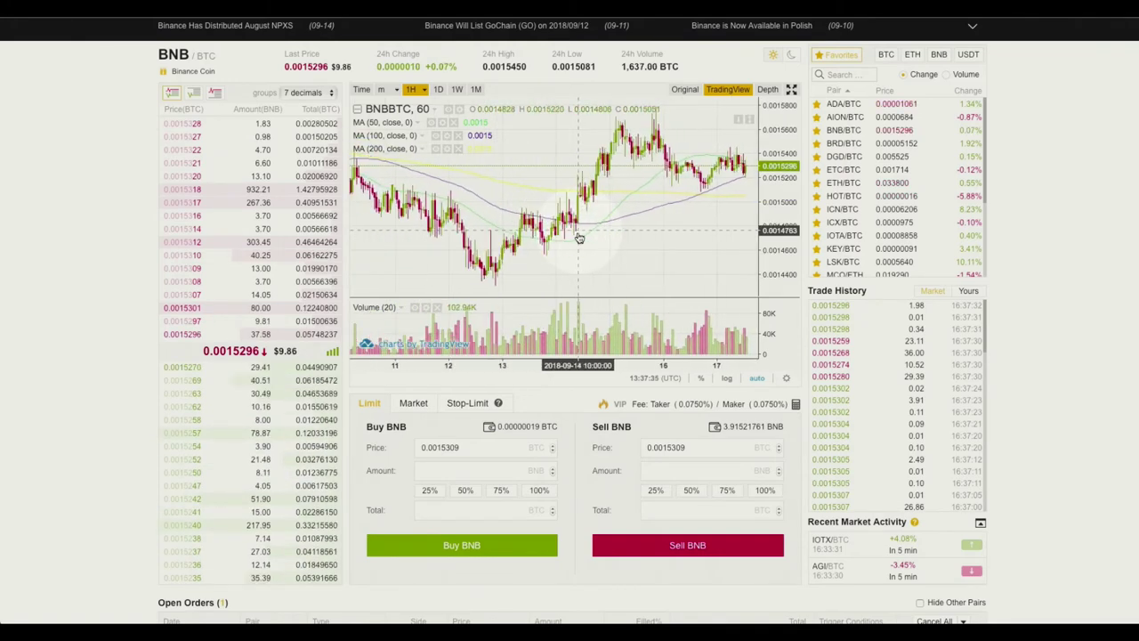
- Switch the BNB/BTC chart from 1D to 1W candles and zoom to fit the history
scroll(580, 237, up, 3)
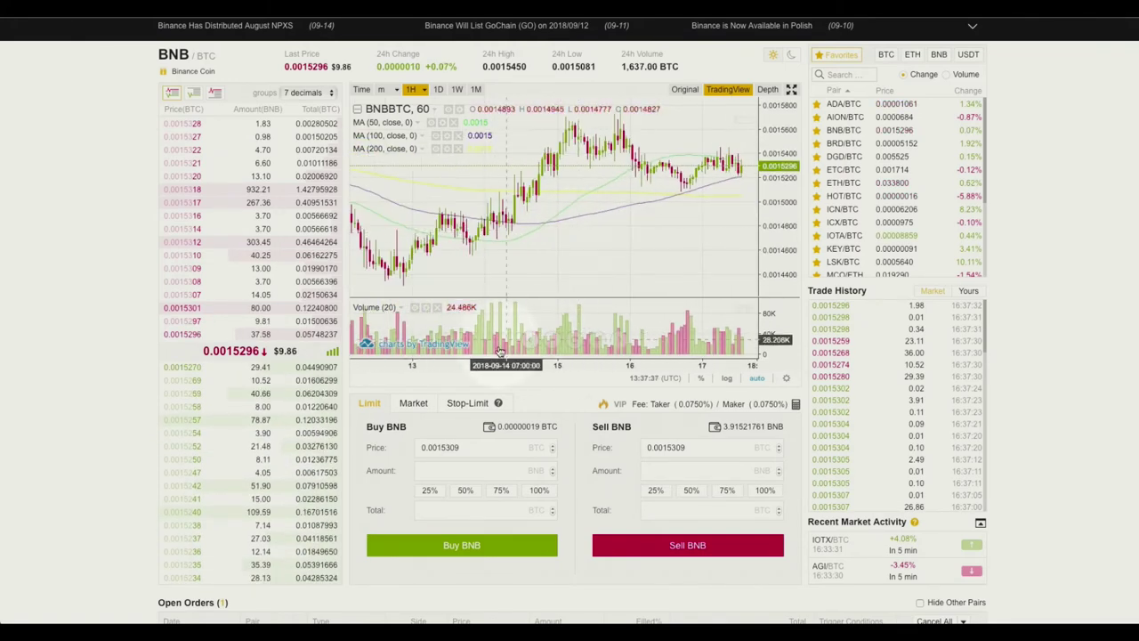
scroll(682, 370, down, 15)
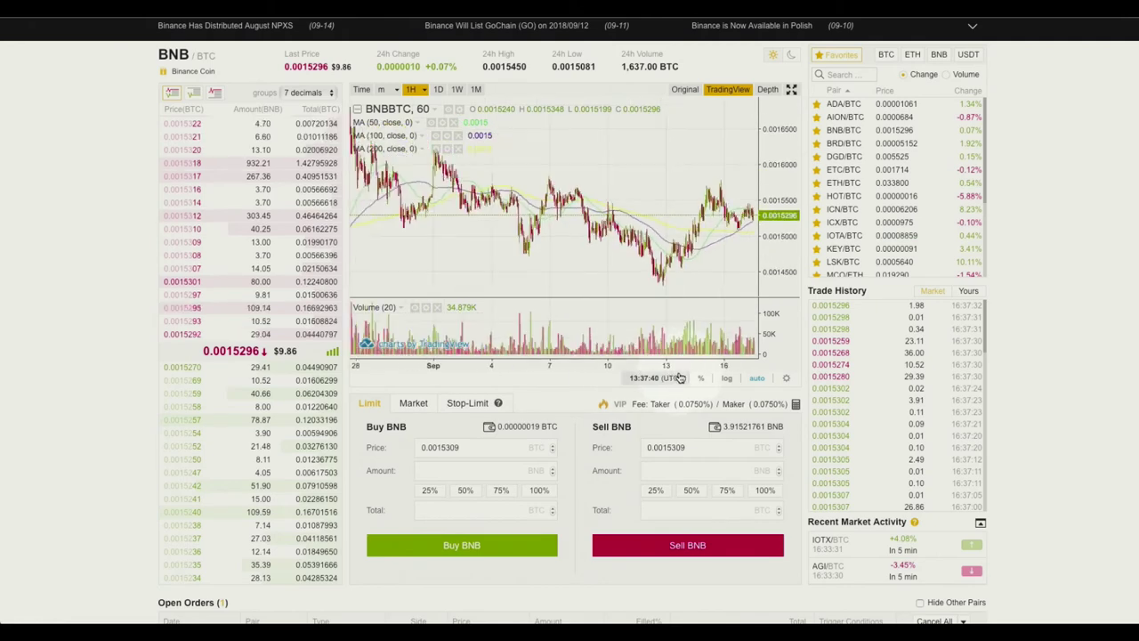
click(439, 90)
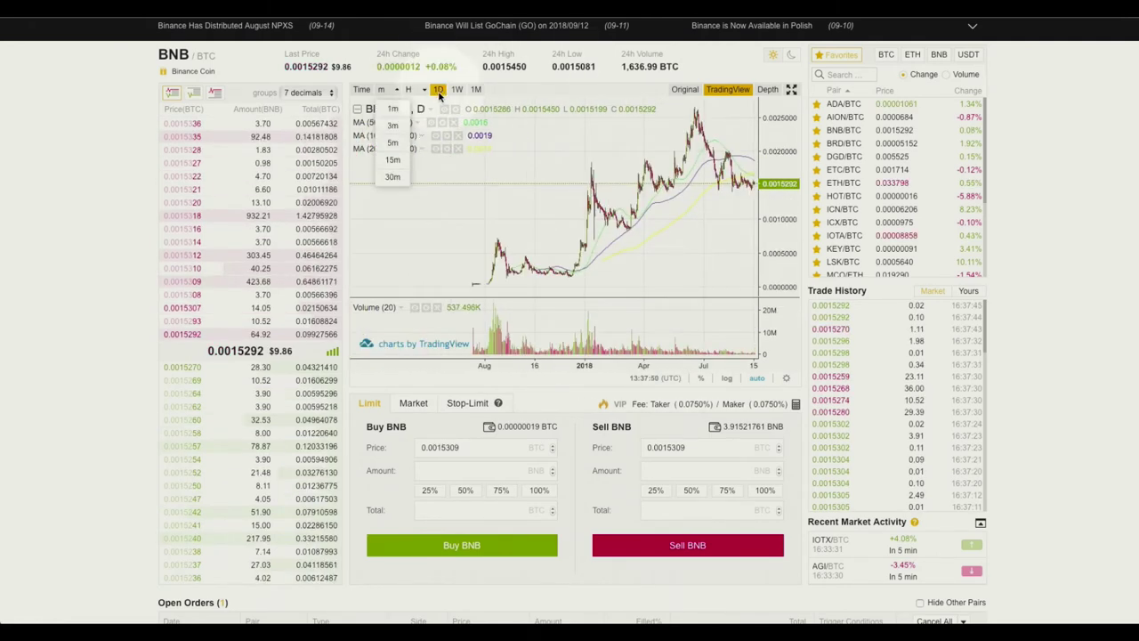
click(457, 90)
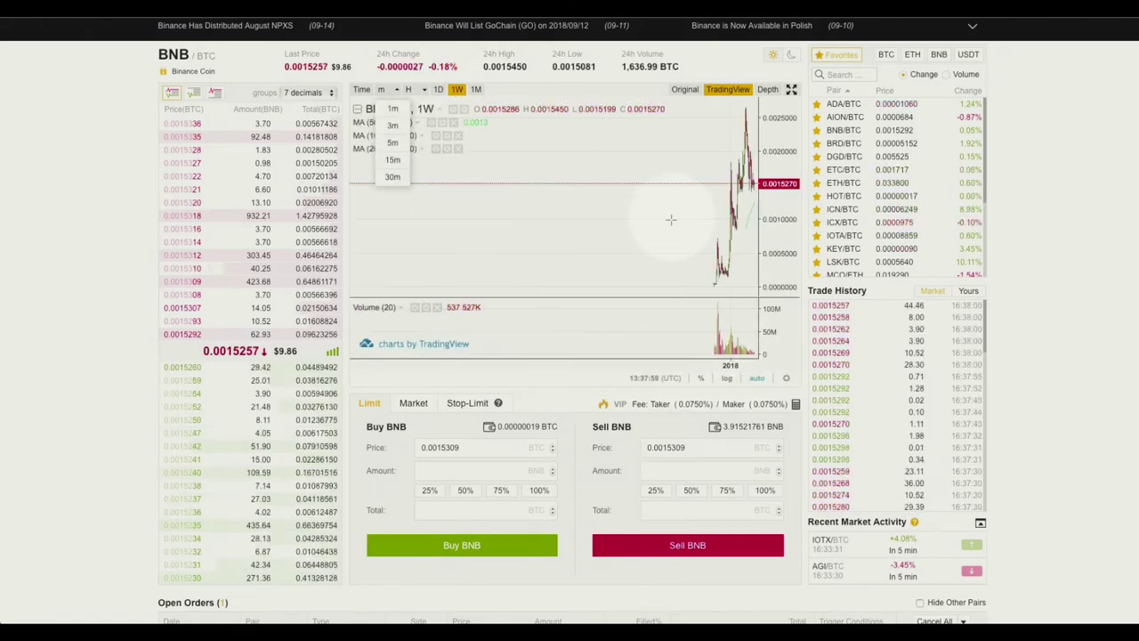
scroll(672, 216, up, 5)
scroll(673, 217, up, 3)
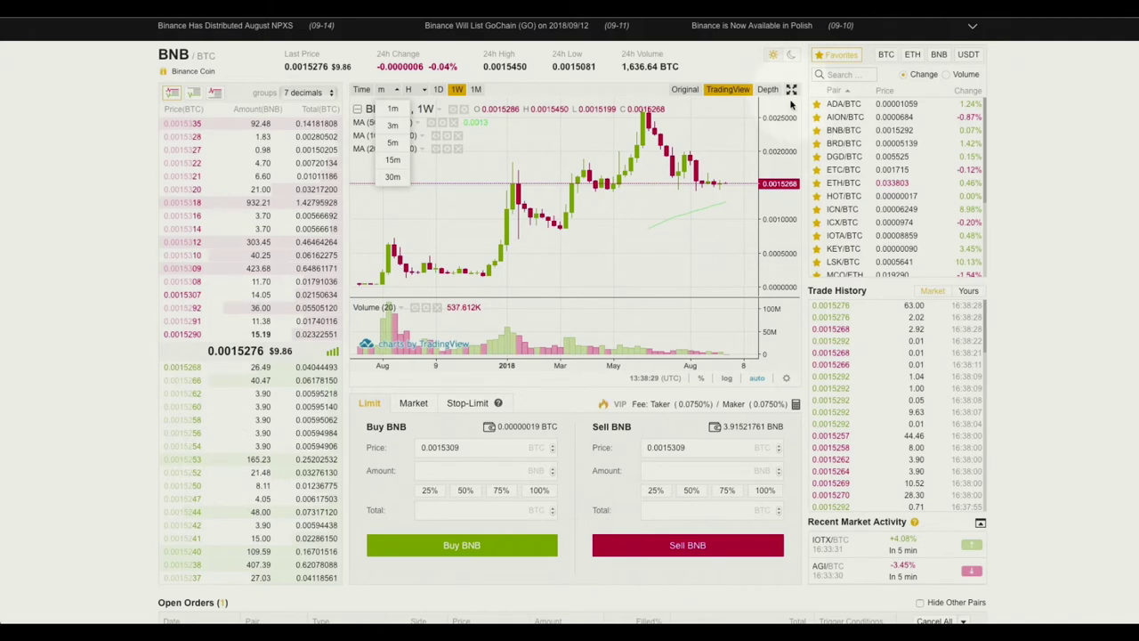
click(767, 89)
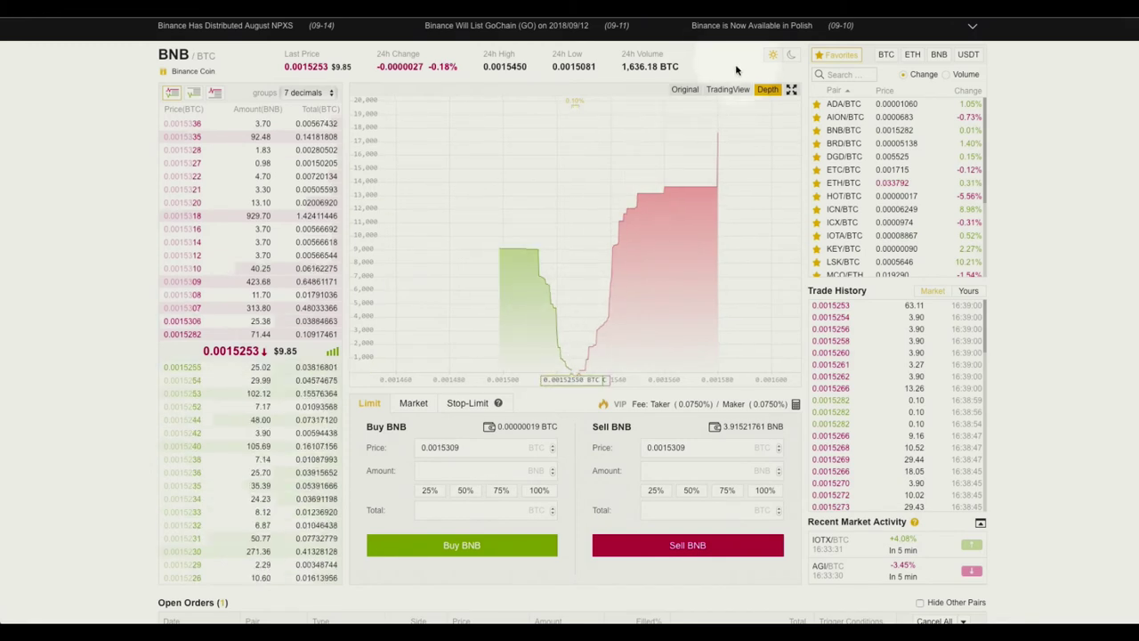
click(727, 90)
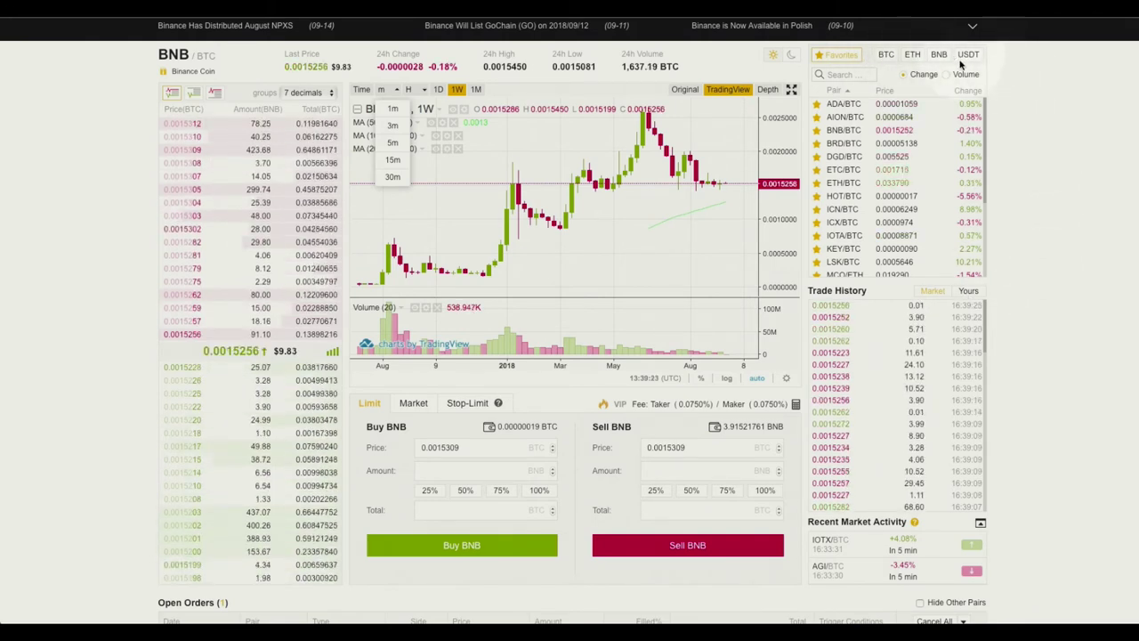
- Search the market pair list for 'wan', then clear the search
click(844, 74)
text(wan)
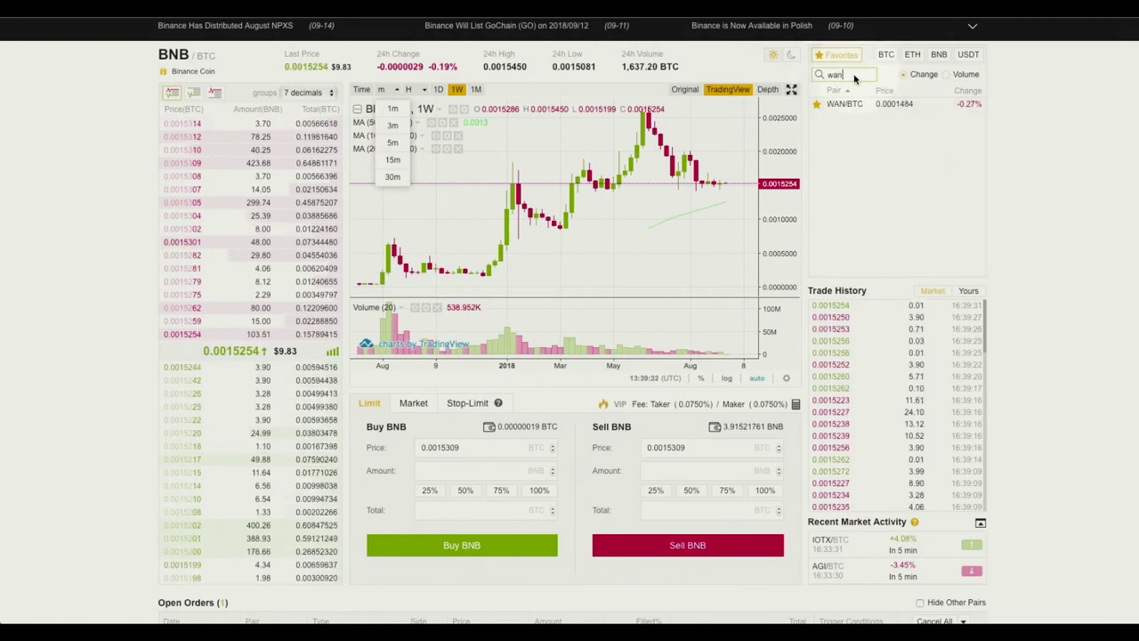
key(BackSpace)
key(BackSpace)
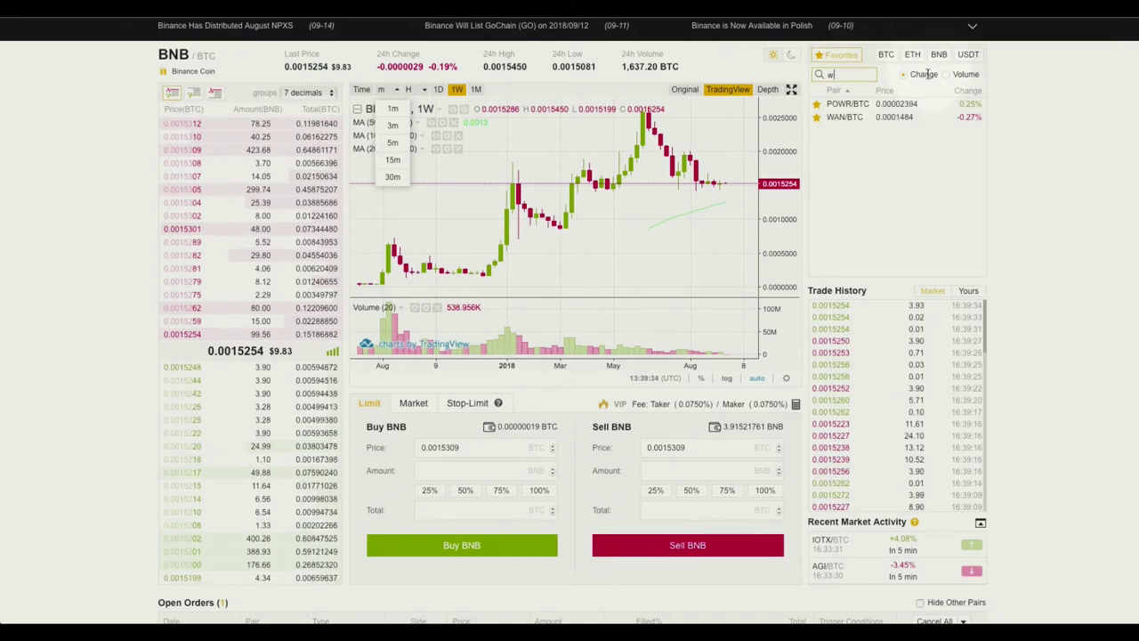
key(BackSpace)
- Show 24h volume in the pair list and sort it highest first
click(967, 93)
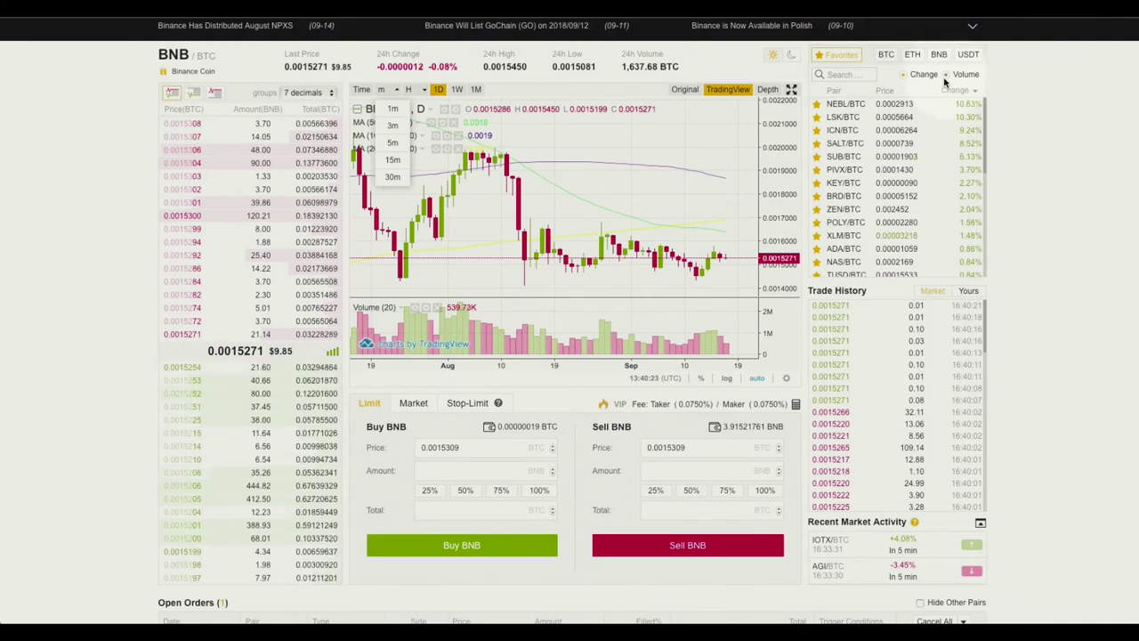
click(947, 75)
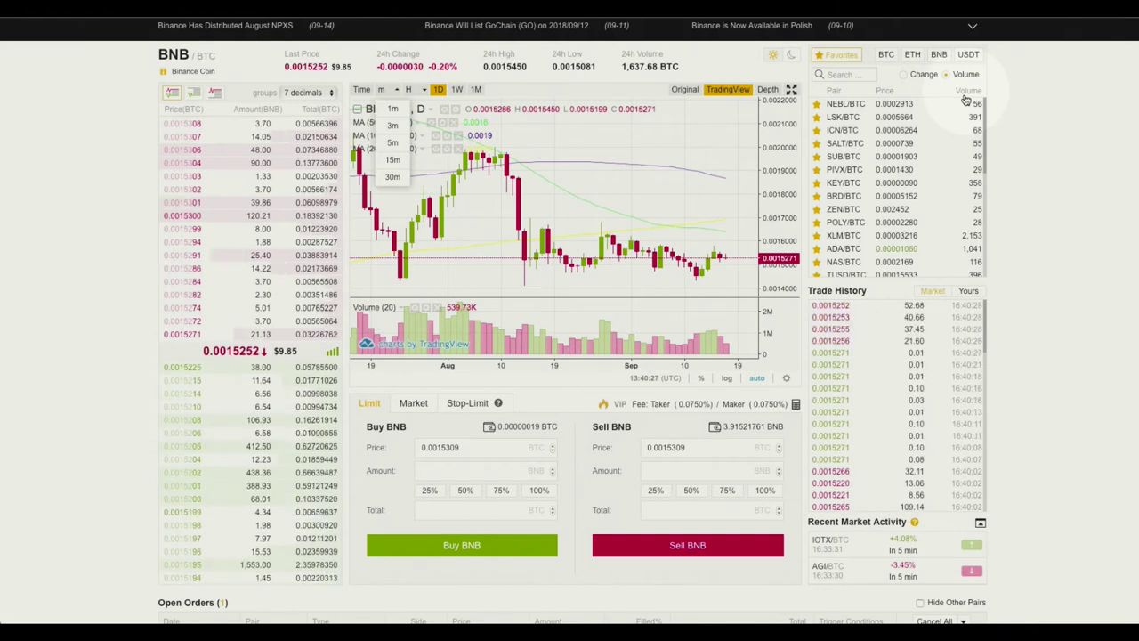
click(966, 96)
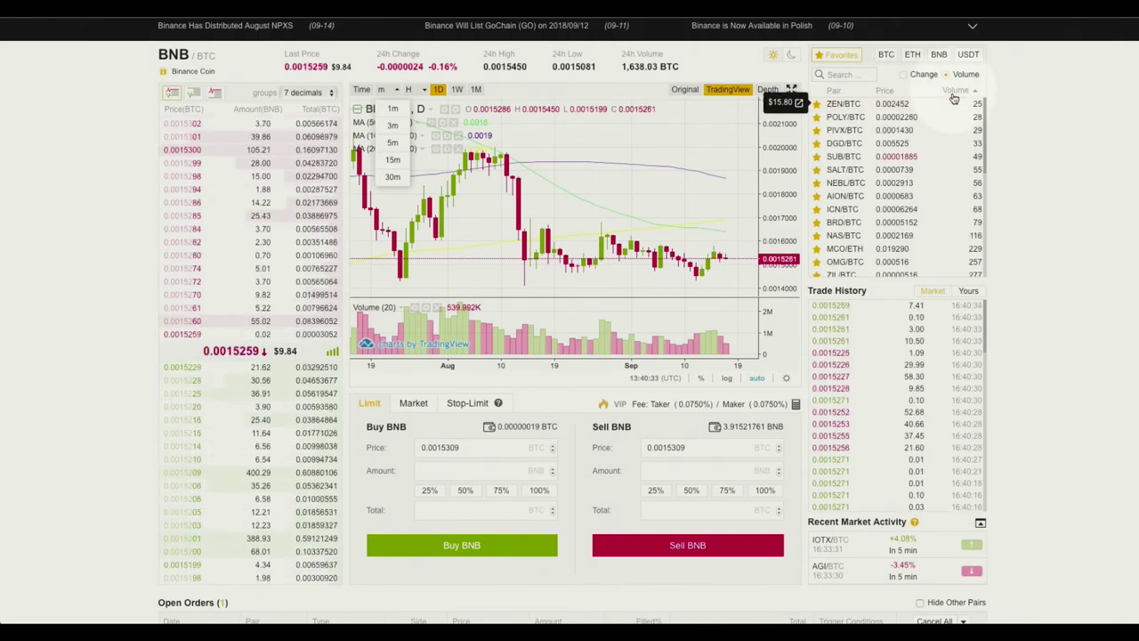
click(953, 94)
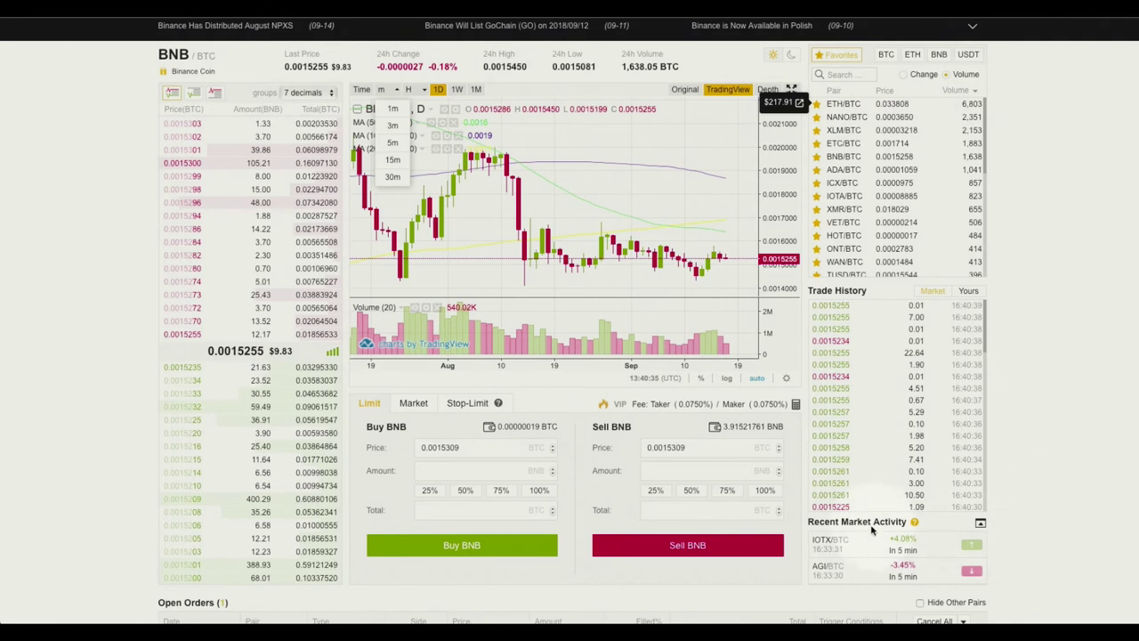
- Expand the Recent Market Activity panel and scroll through its pair alerts
click(980, 526)
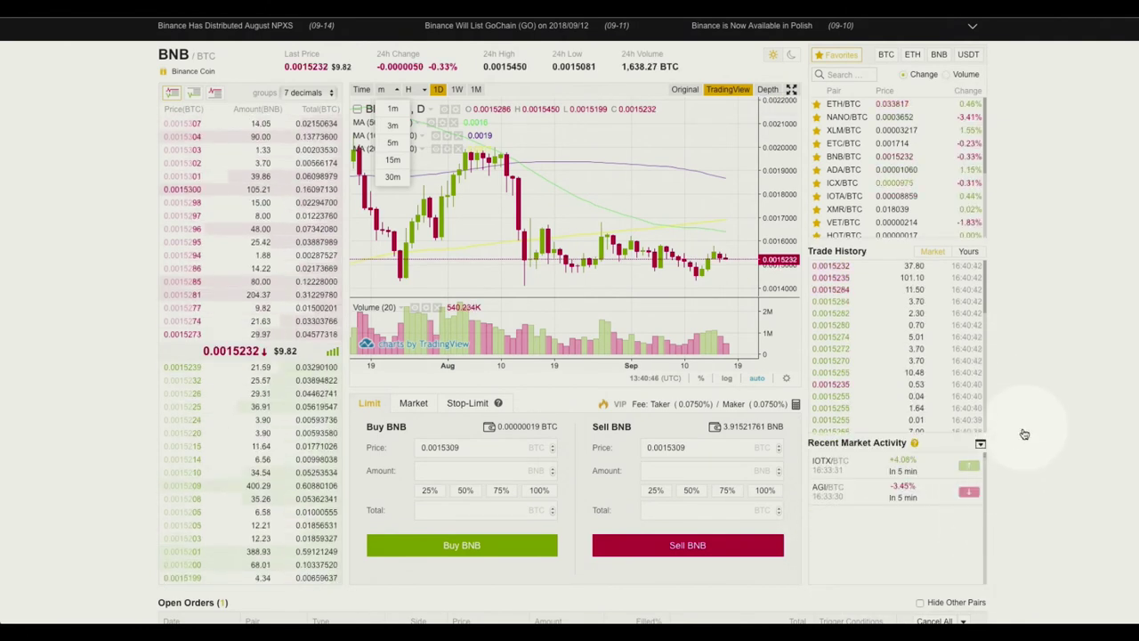
mouse_move(916, 445)
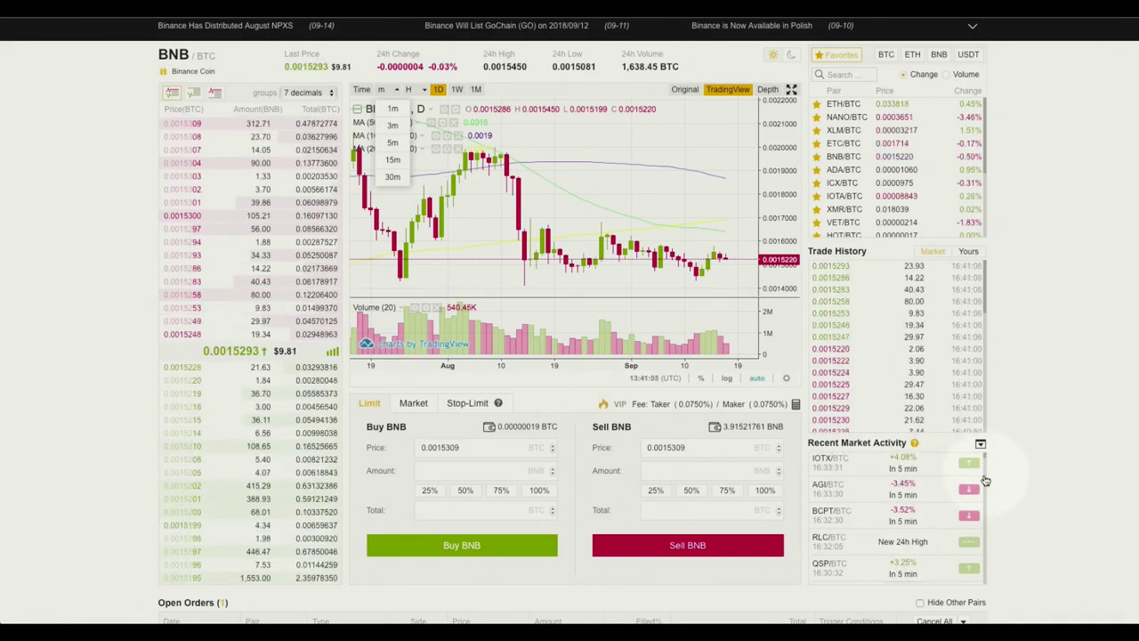
scroll(925, 479, down, 1)
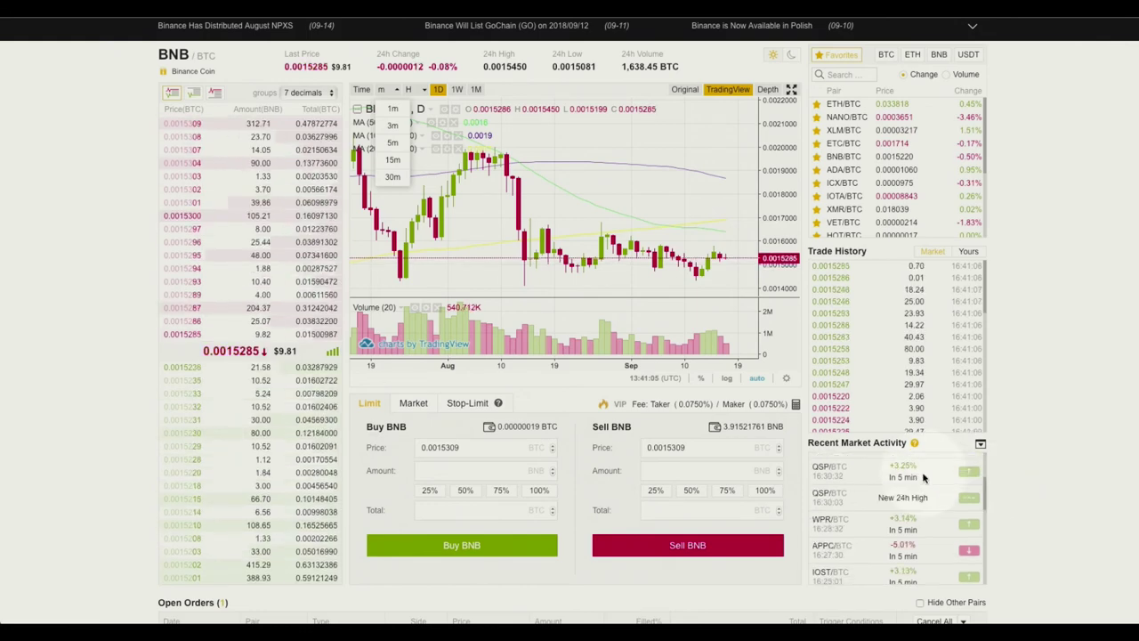
scroll(929, 485, down, 1)
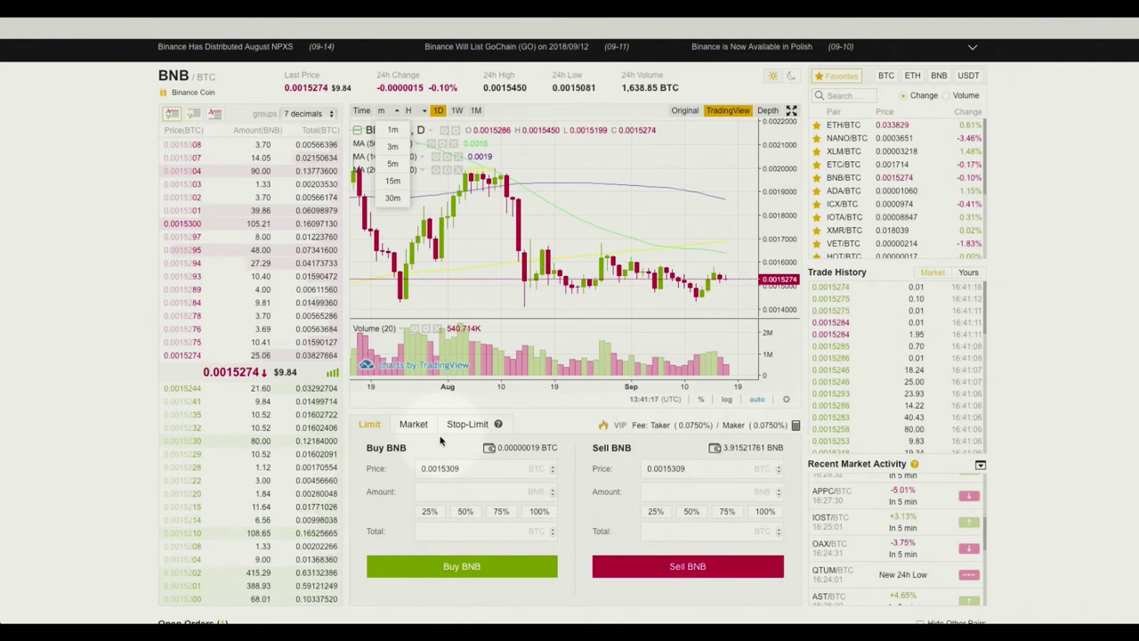
- Fill the Sell BNB amount with the maximum available 3.91 BNB
click(452, 491)
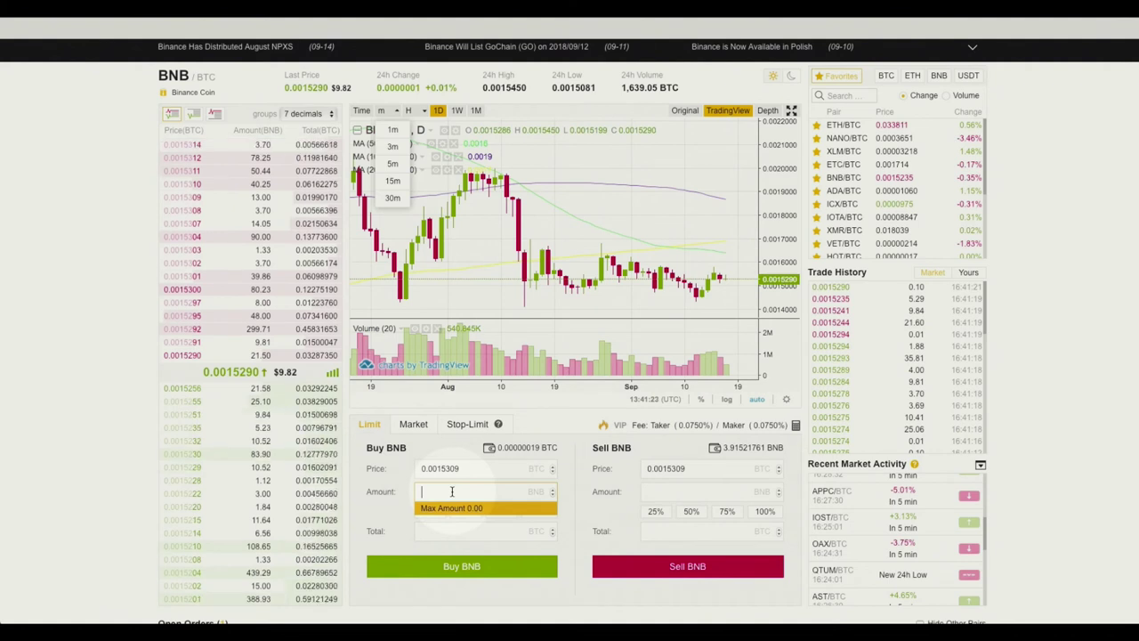
click(673, 490)
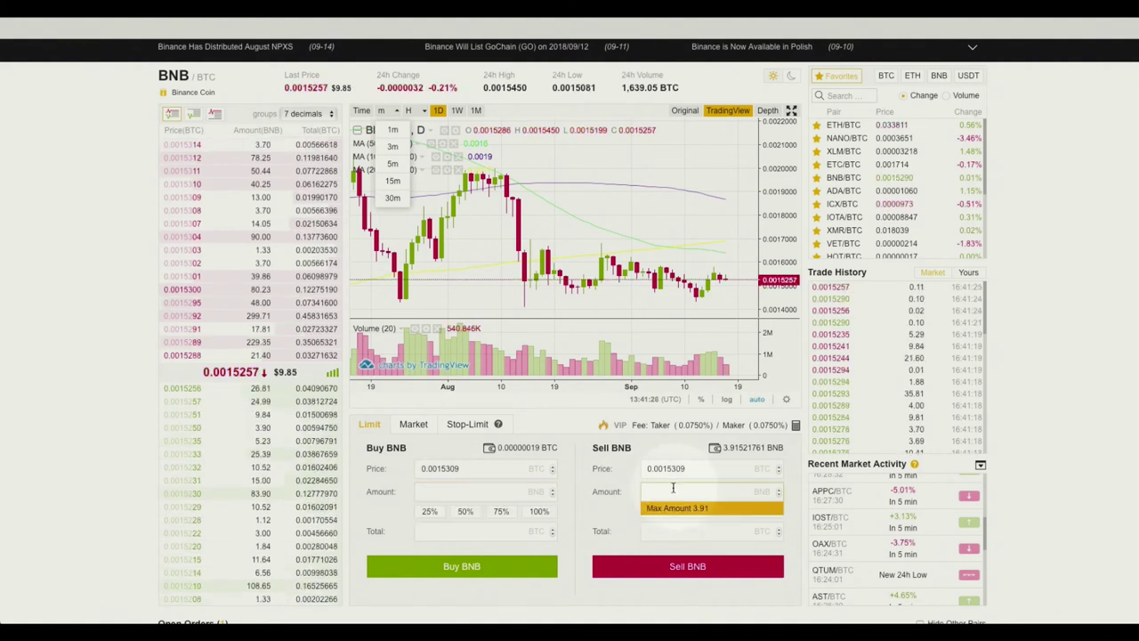
click(763, 513)
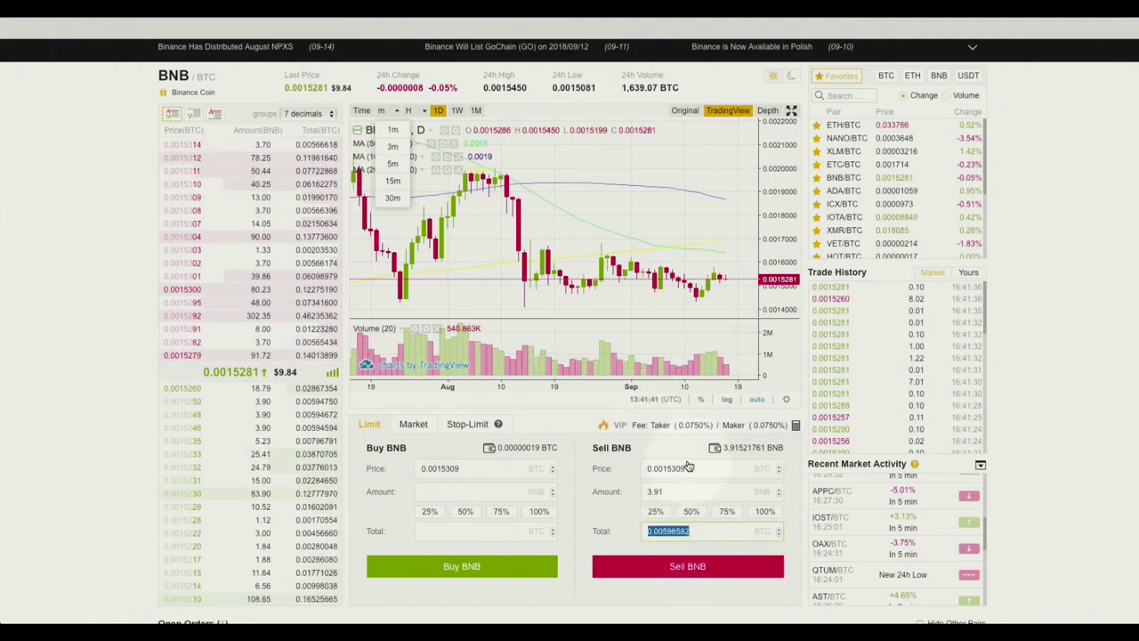
- Cancel the open WAN/BTC limit sell order for 1,127.66 in Open Orders
scroll(112, 375, down, 4)
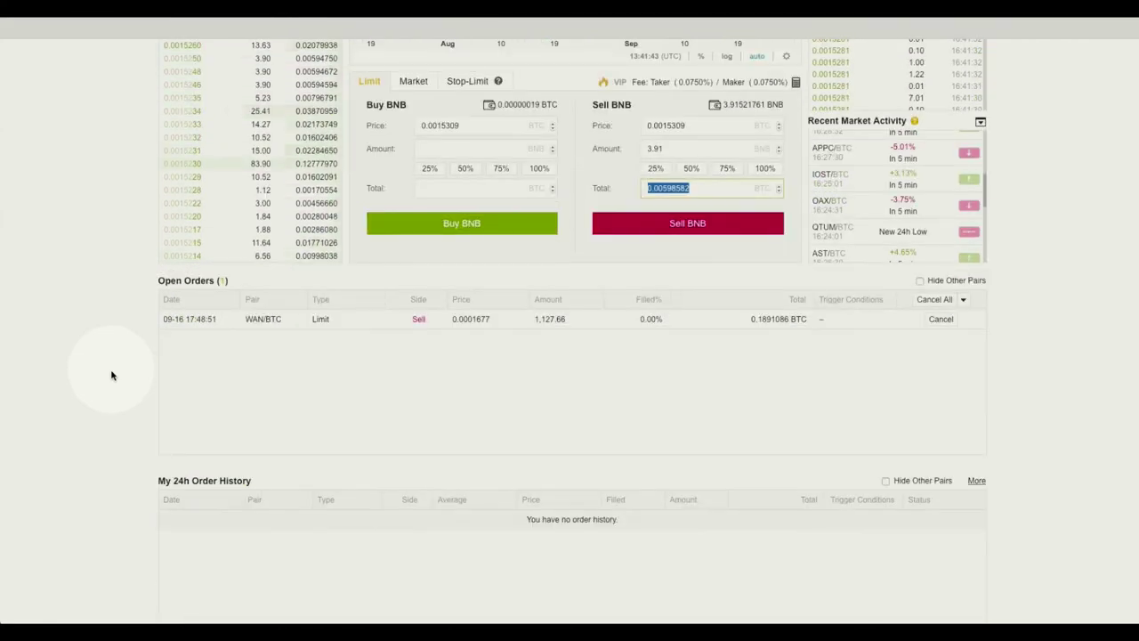
scroll(111, 375, down, 1)
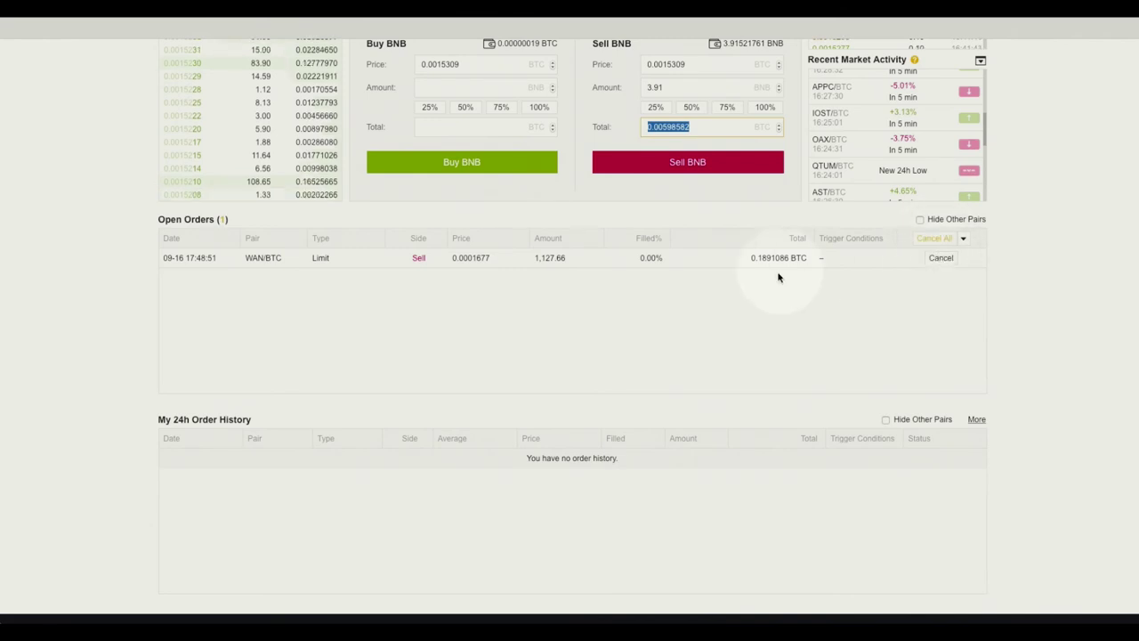
click(962, 242)
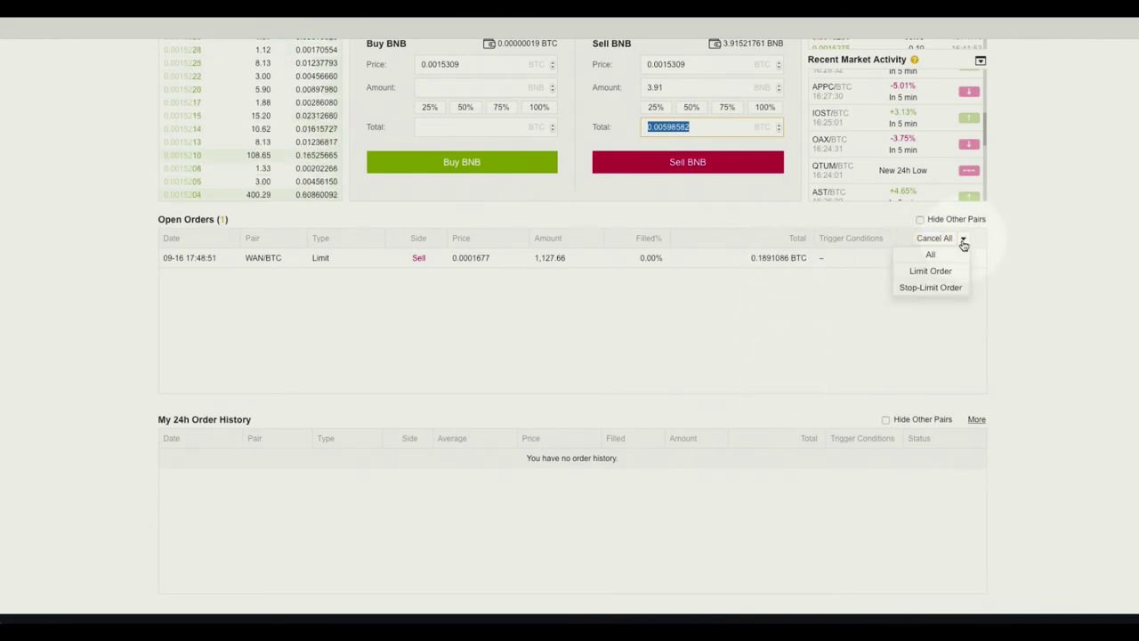
click(944, 288)
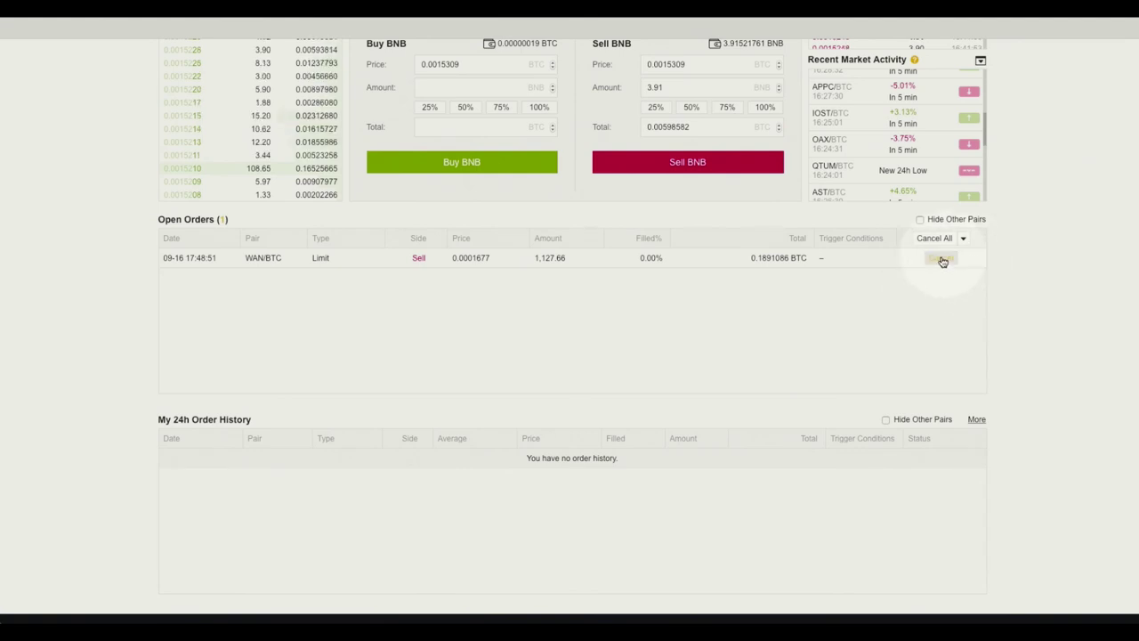
click(943, 260)
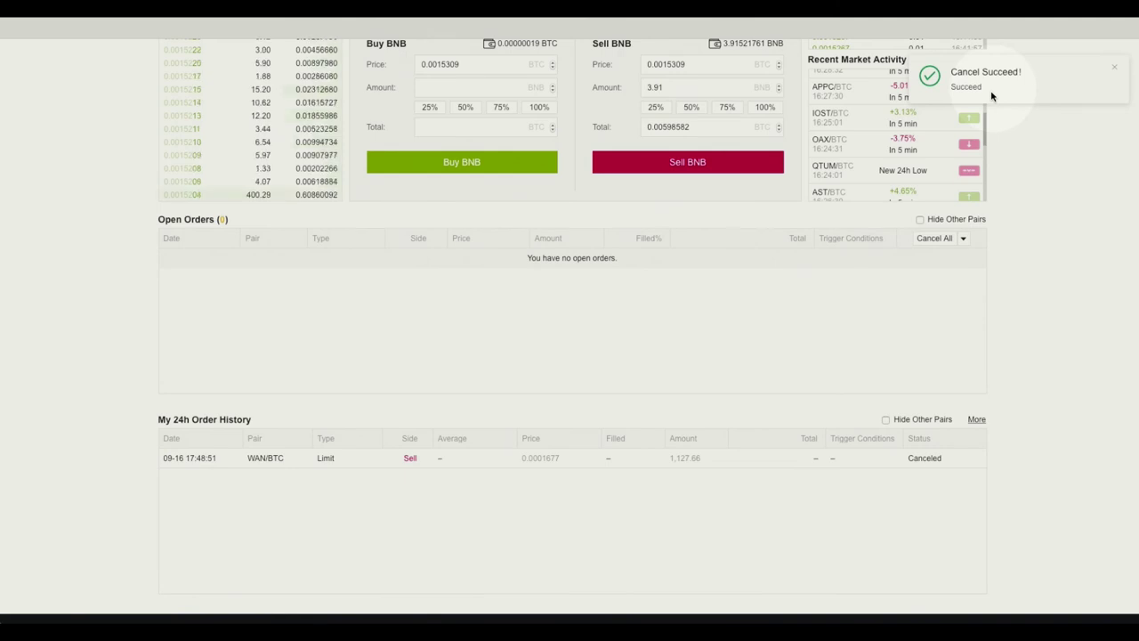
scroll(83, 302, up, 4)
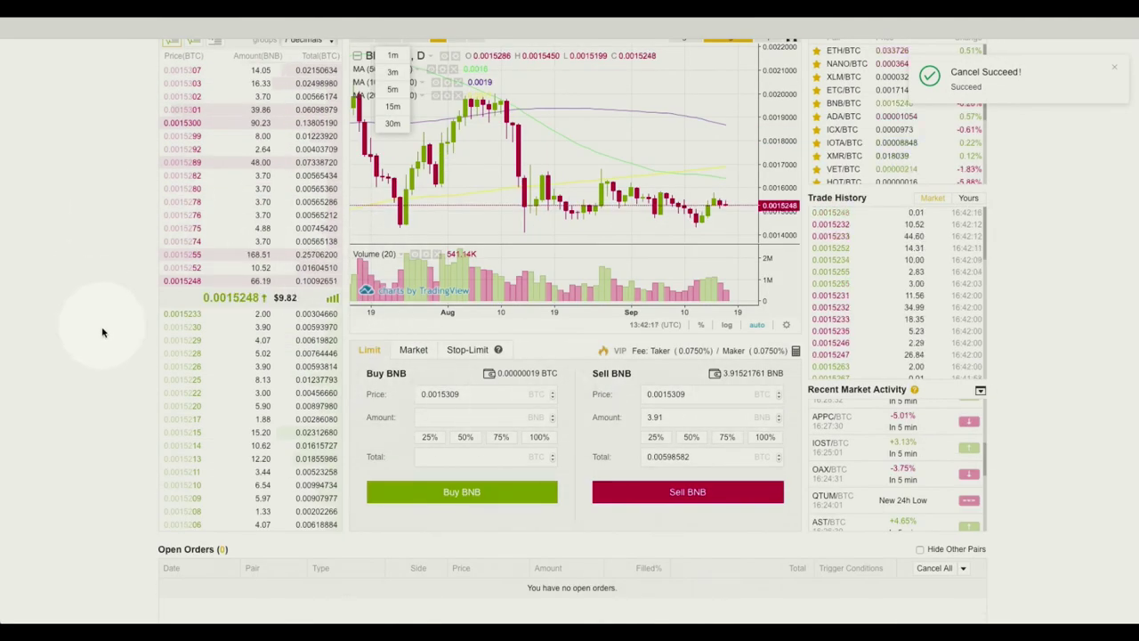
- Tick Hide Other Pairs in My 24h Order History so only BNB/BTC orders show
scroll(102, 331, up, 2)
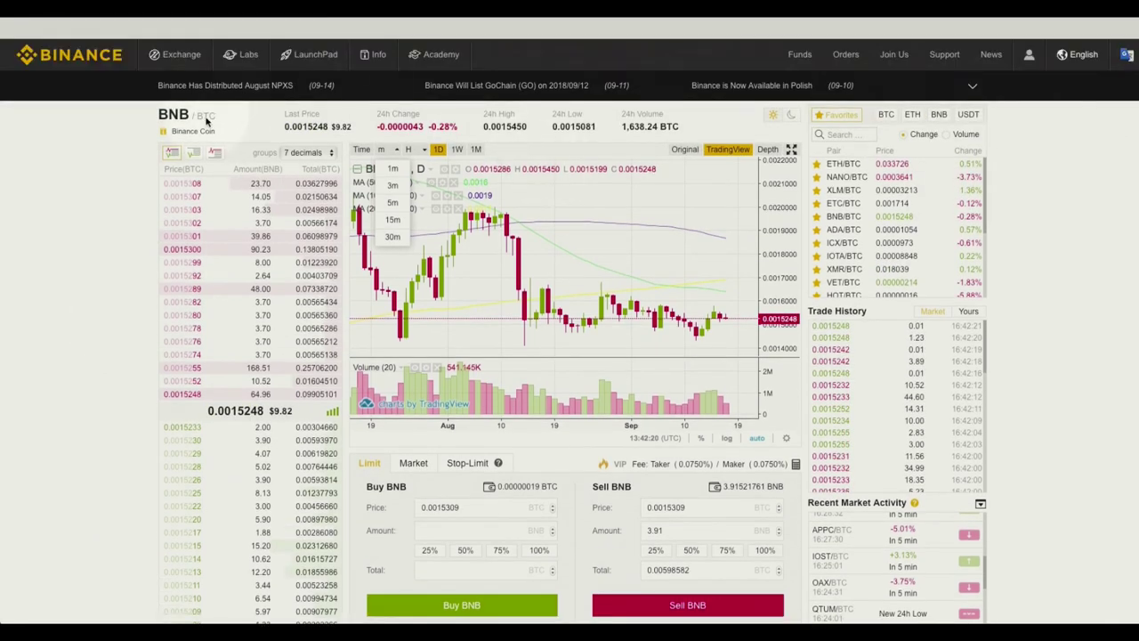
scroll(103, 280, down, 6)
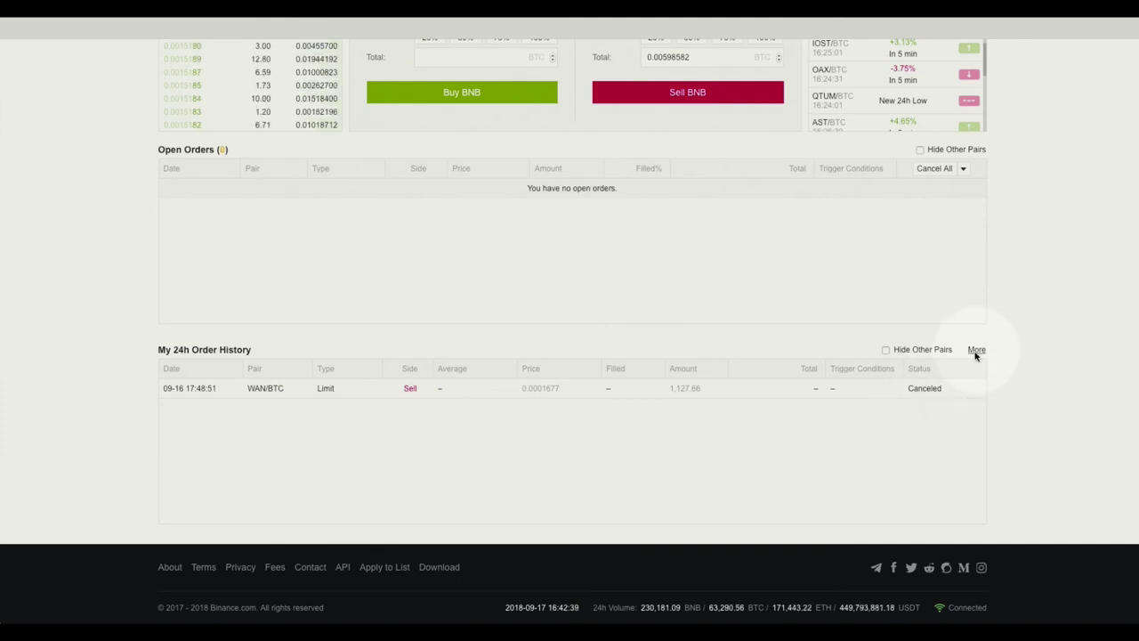
click(886, 350)
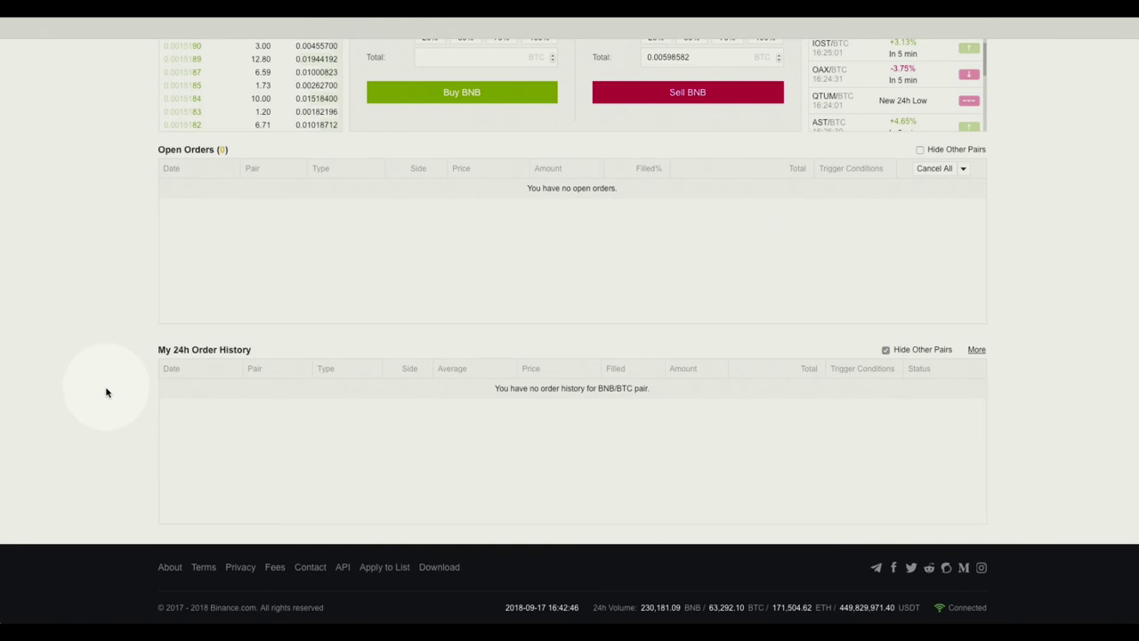
scroll(107, 389, up, 6)
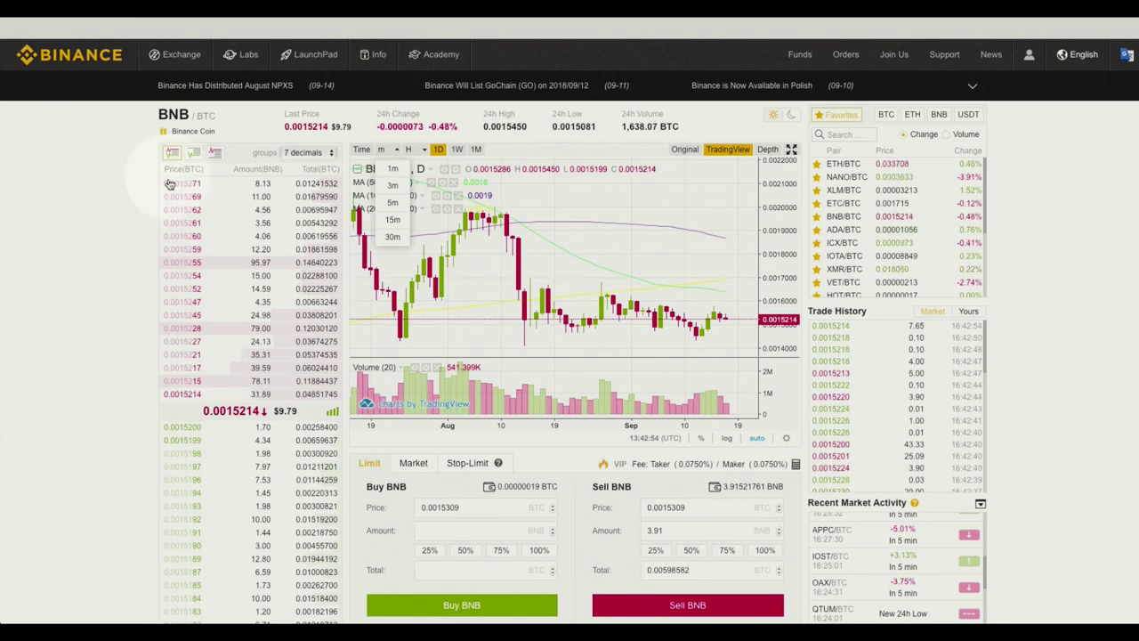
- Enable the dark night theme via the moon icon above the chart
click(790, 117)
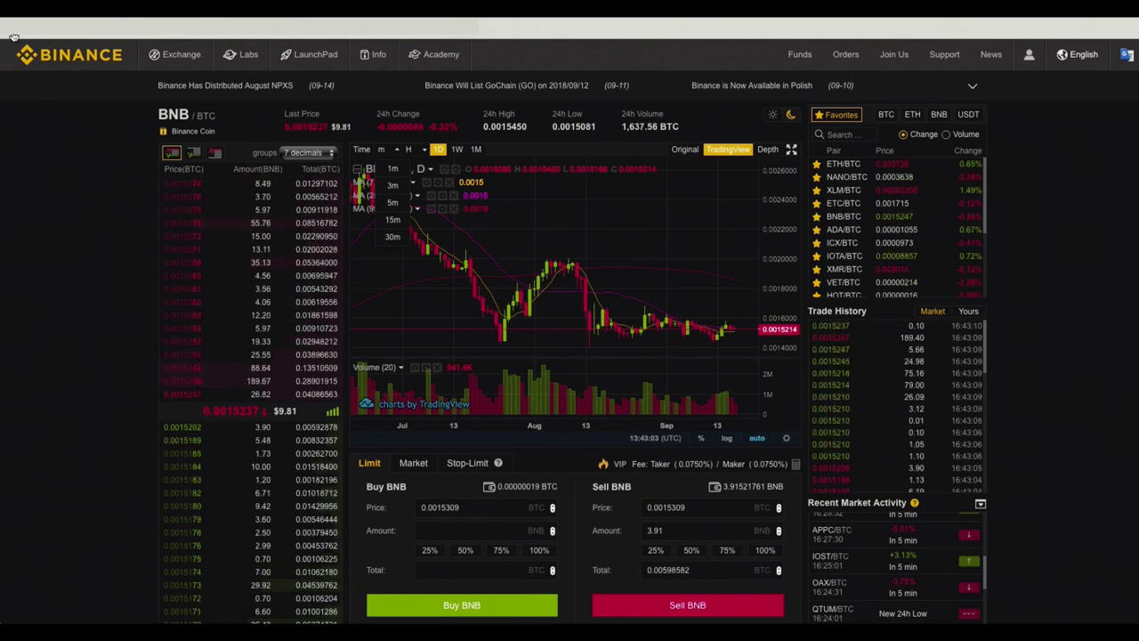
scroll(13, 36, down, 1)
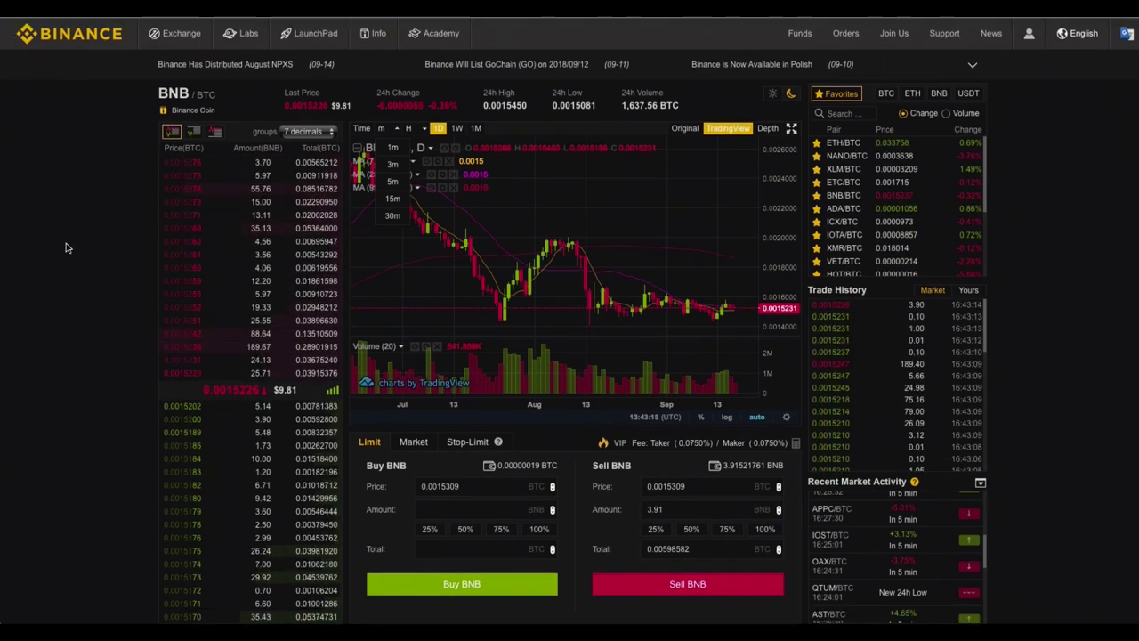